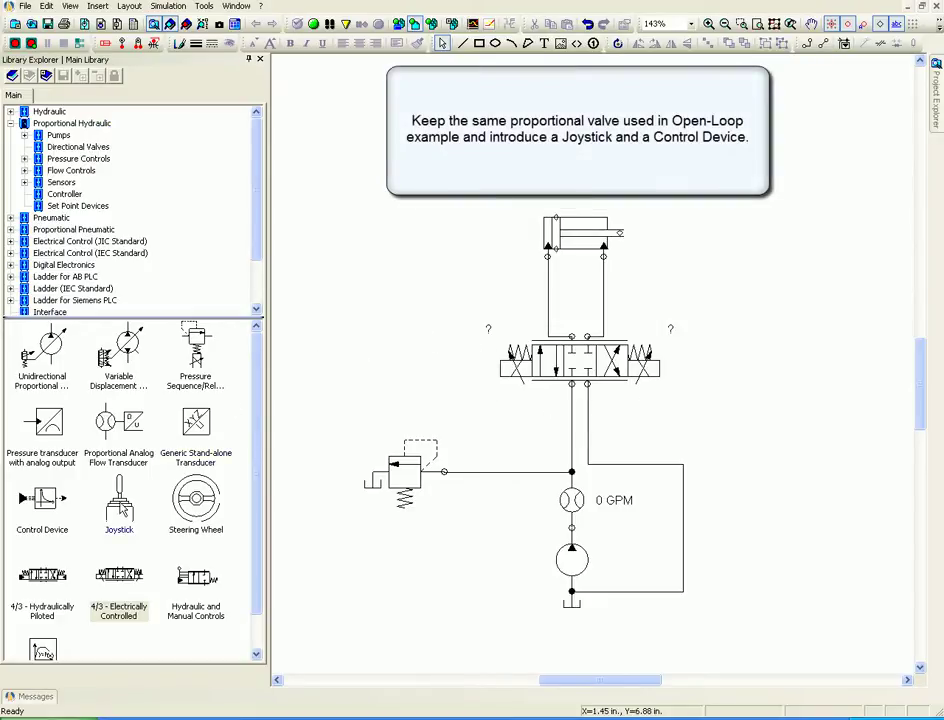
# Place a joystick left of the cylinder and a control device tagged 'Control' right of the valve.
pyautogui.moveTo(120, 510); pyautogui.dragTo(374, 270)
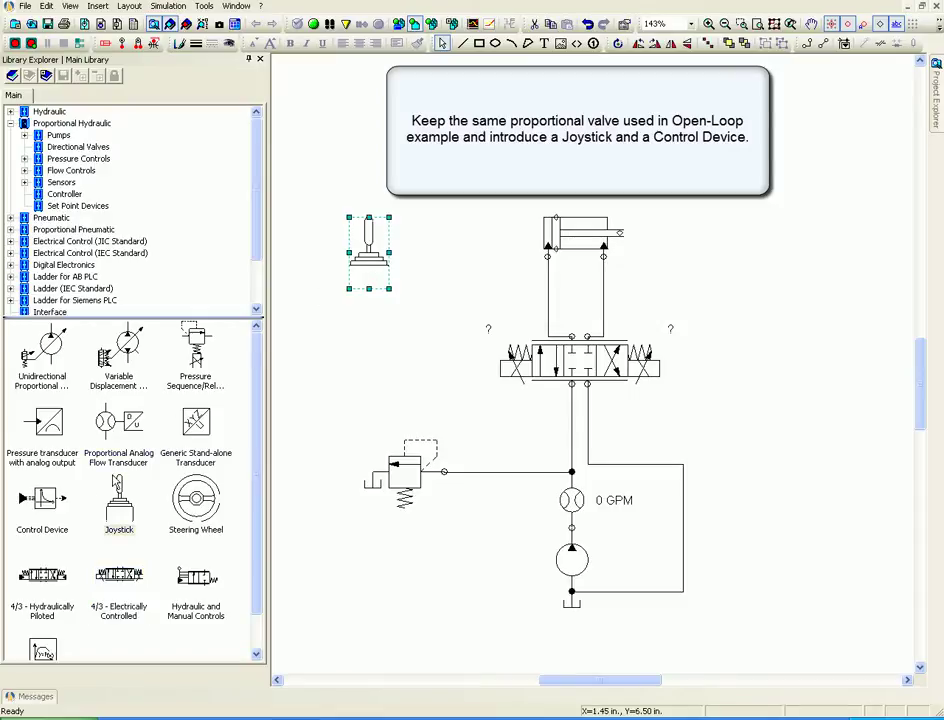
pyautogui.moveTo(74, 495); pyautogui.dragTo(808, 347)
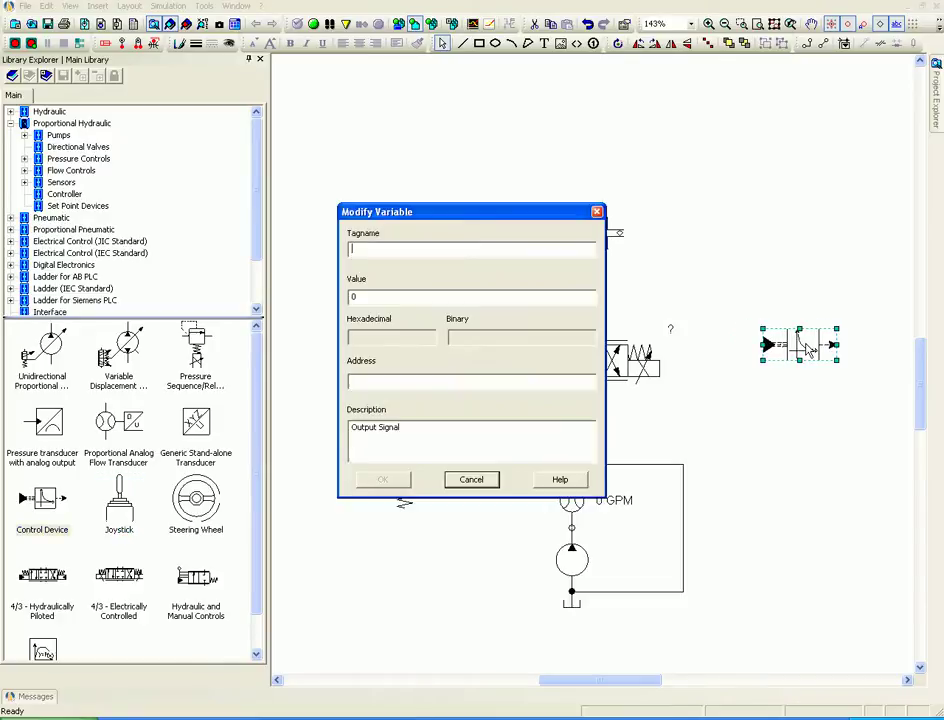
pyautogui.write('Control')
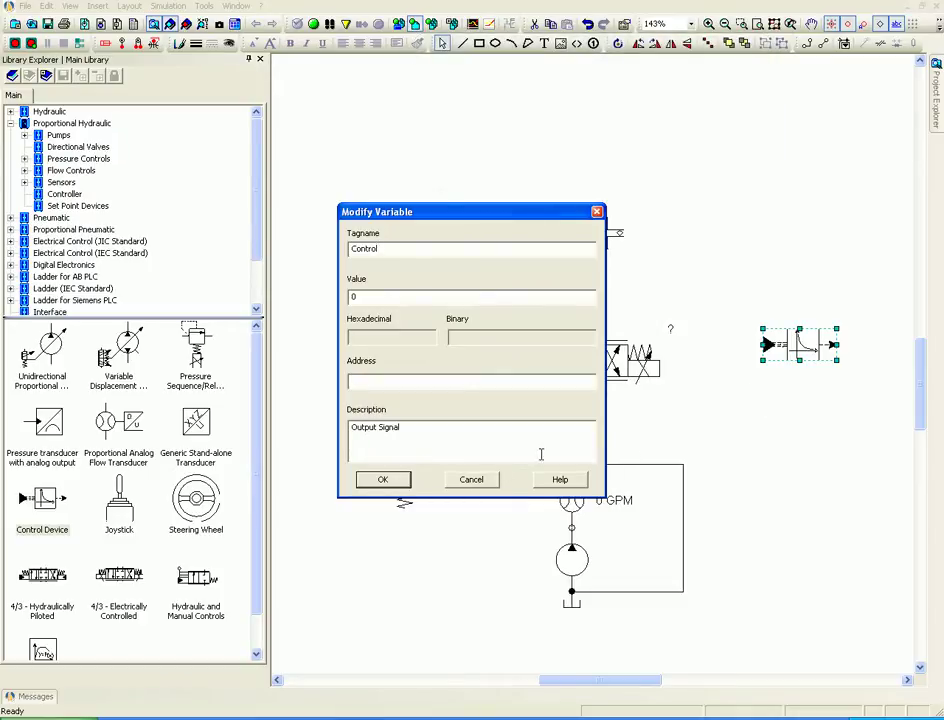
pyautogui.click(385, 480)
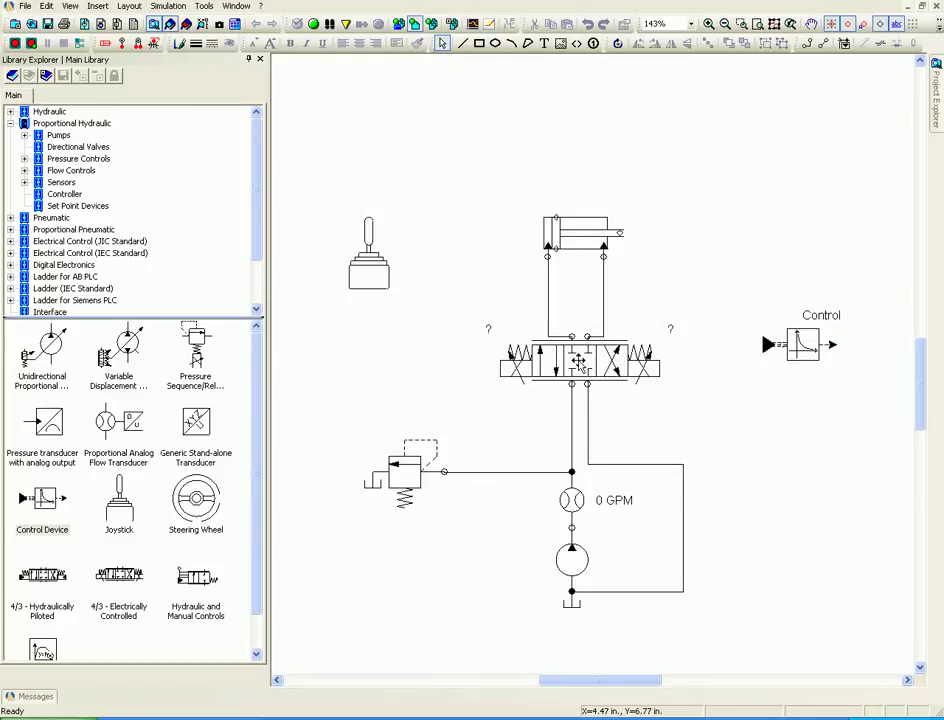
# Give the proportional valve a minimum signal of -10 and minimum force of -22.48 lbf, and apply.
pyautogui.doubleClick(574, 364)
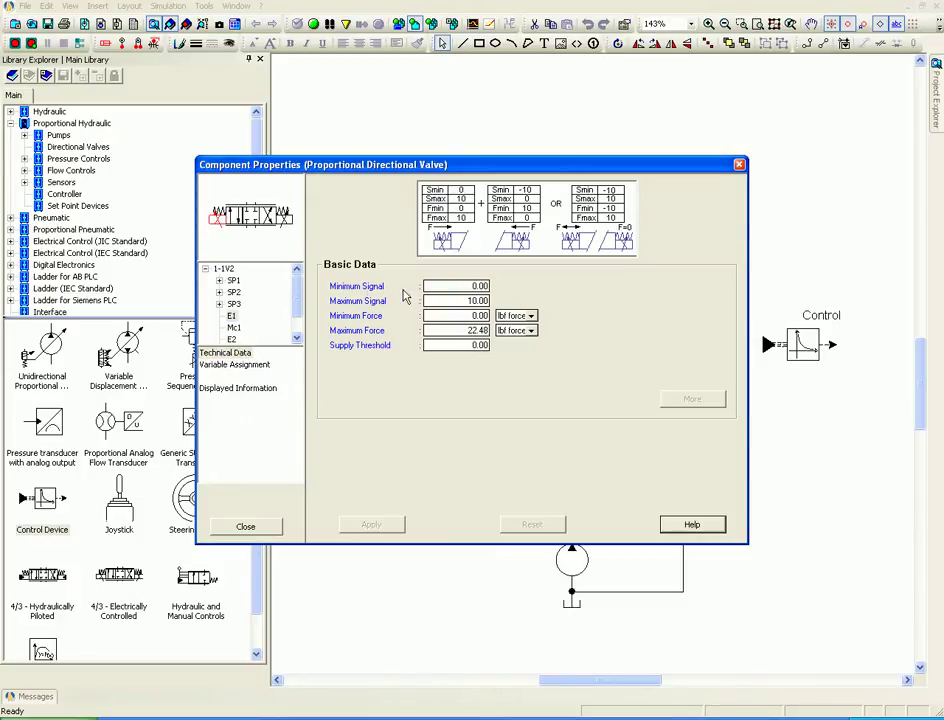
pyautogui.doubleClick(458, 287)
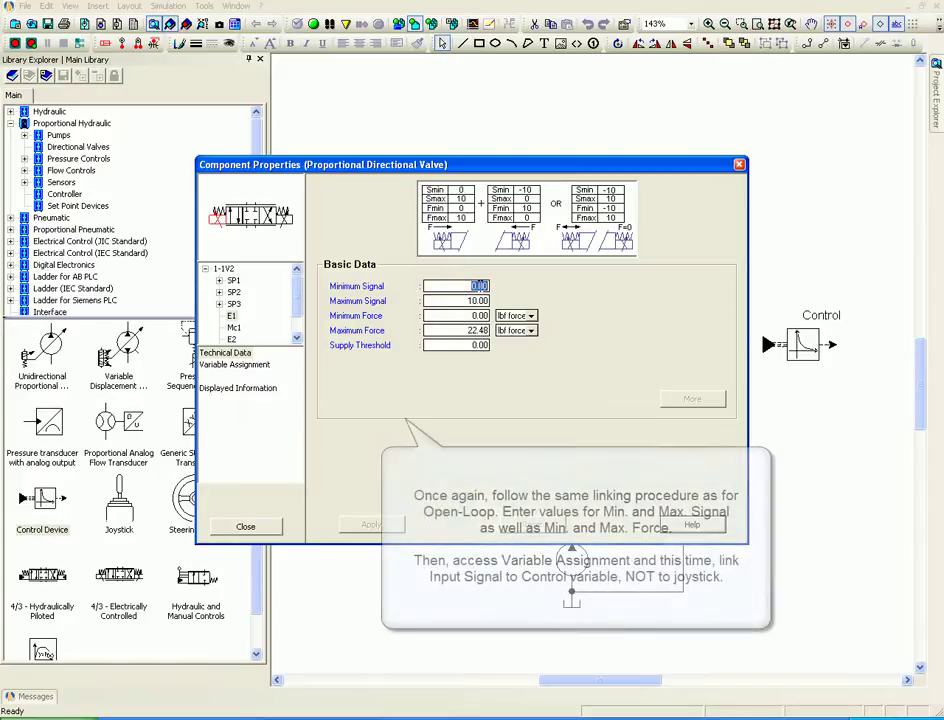
pyautogui.write('-10')
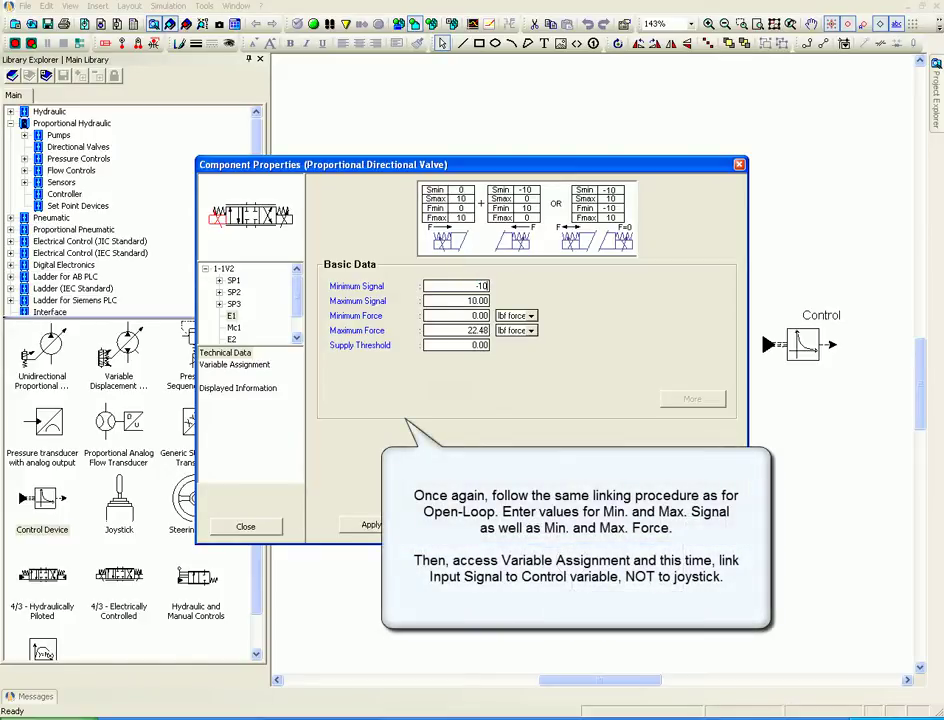
pyautogui.doubleClick(478, 316)
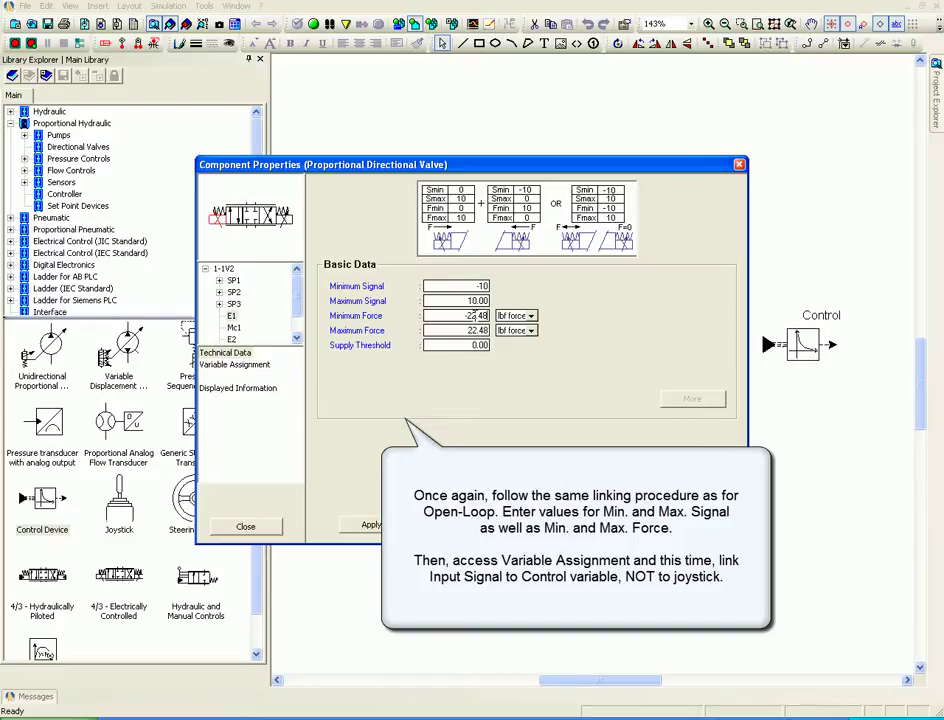
pyautogui.click(375, 525)
# Link the valve's input signal to the Control variable under Internal Links and save the valve.
pyautogui.click(232, 365)
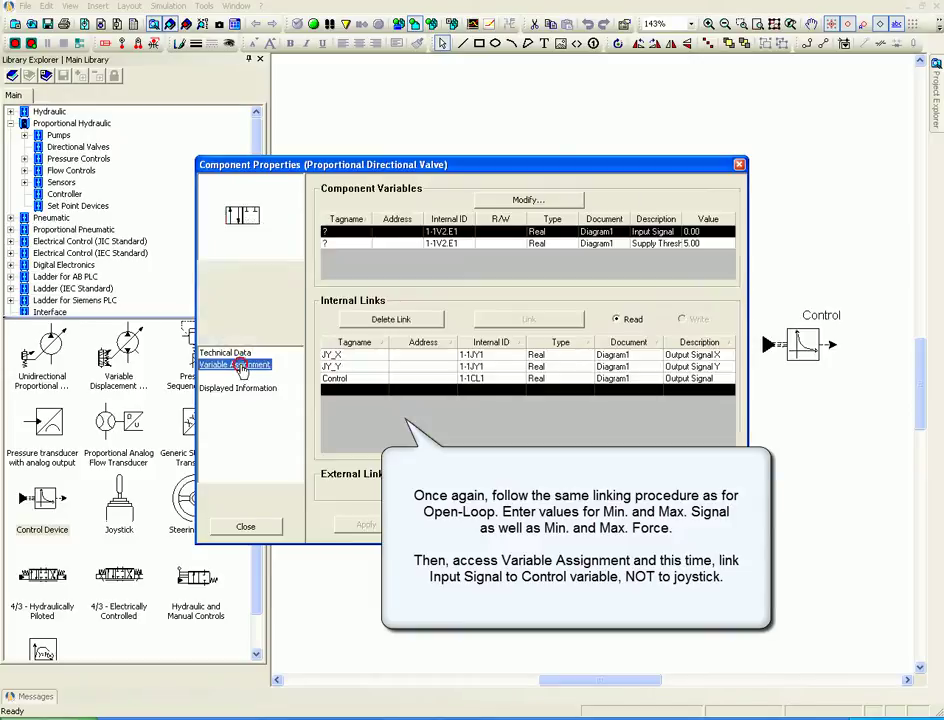
pyautogui.click(472, 378)
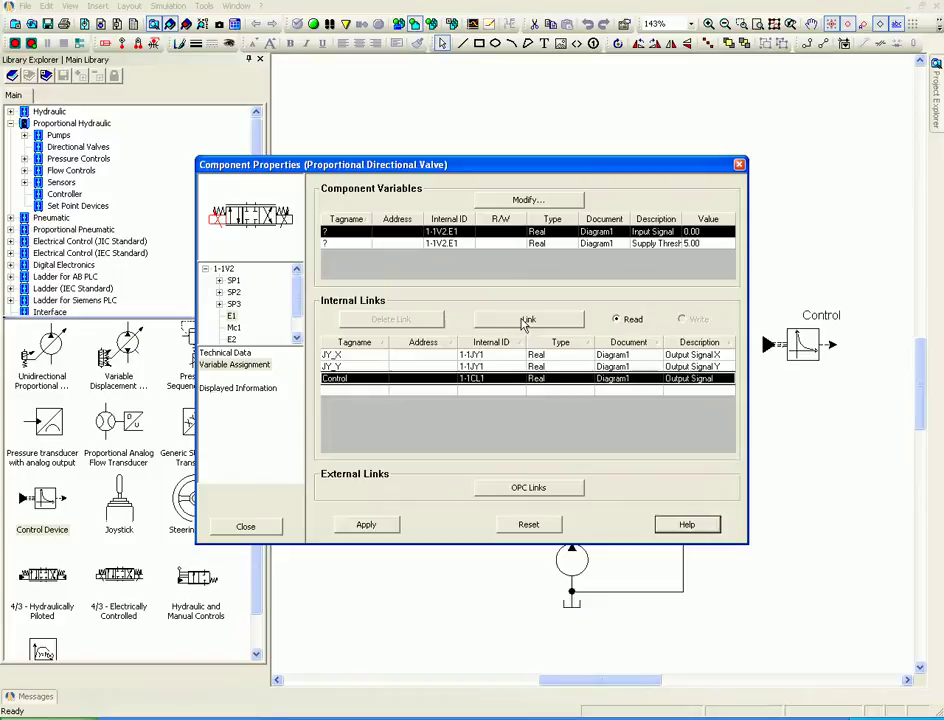
pyautogui.click(526, 320)
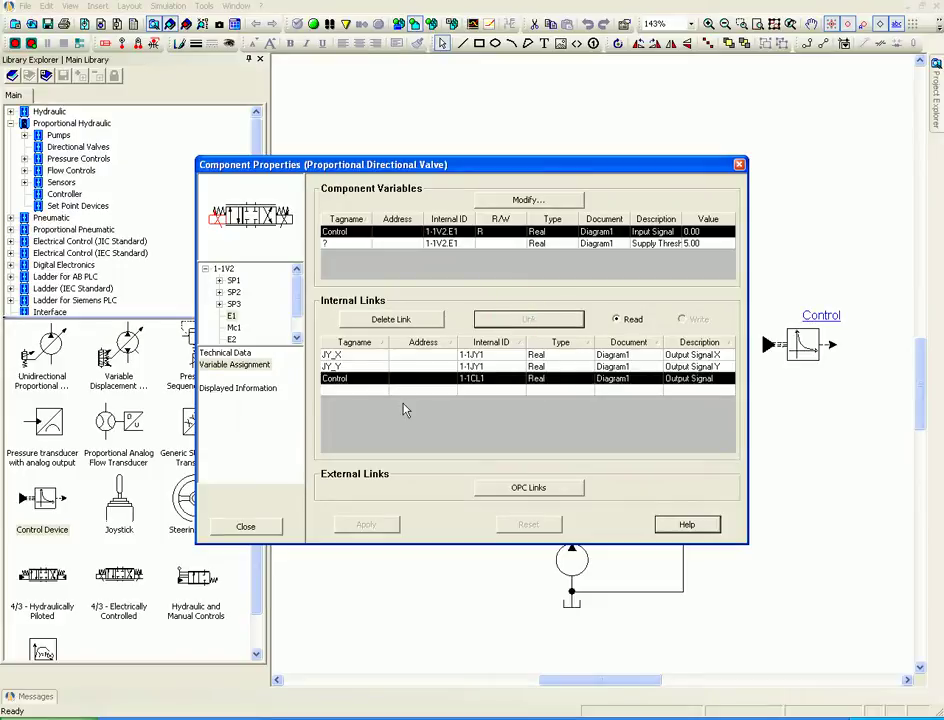
pyautogui.click(246, 528)
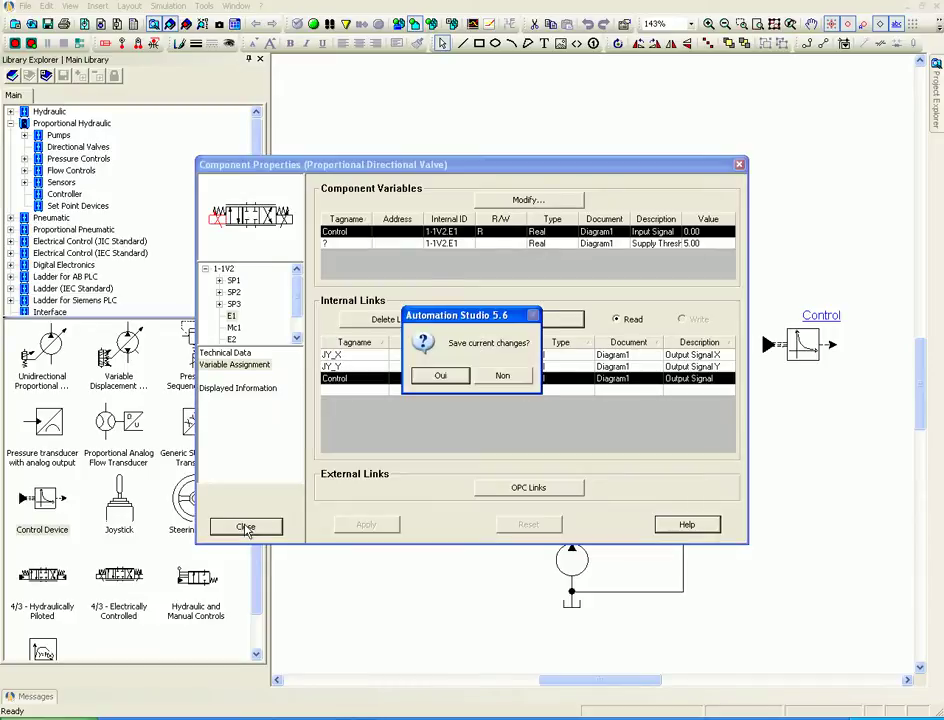
pyautogui.click(436, 378)
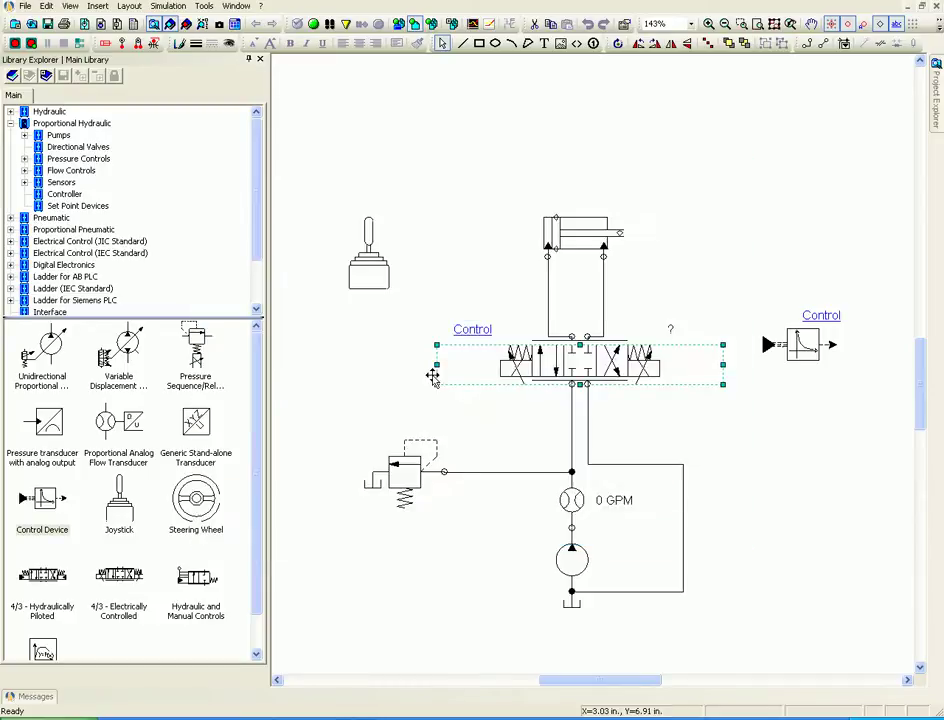
pyautogui.click(397, 377)
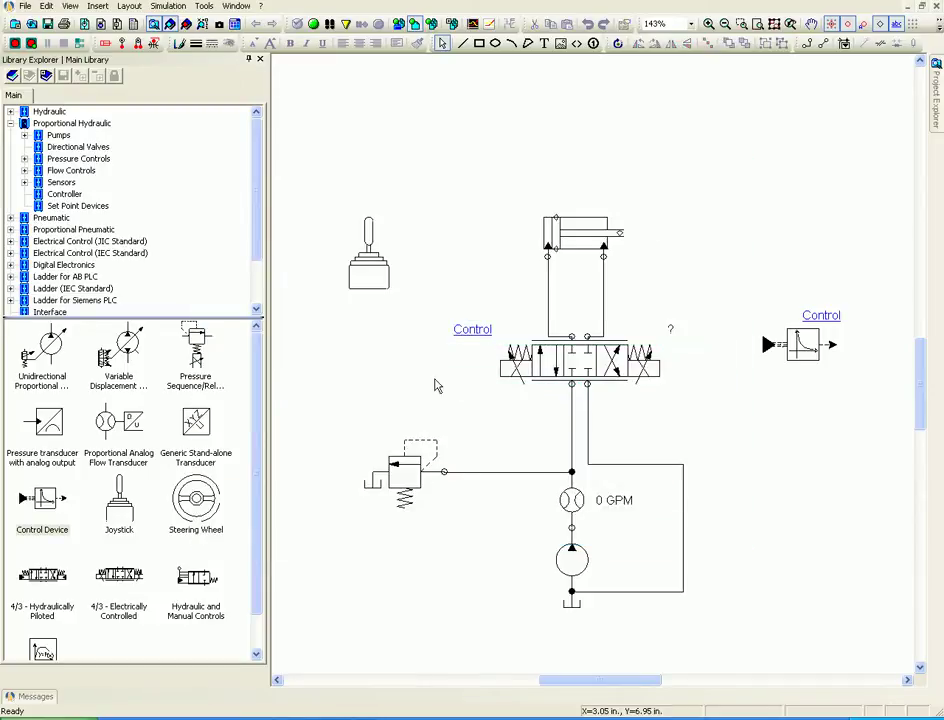
# Enable the cylinder's linear position sensor under Builder > Sensors with minimum output -10.
pyautogui.doubleClick(574, 262)
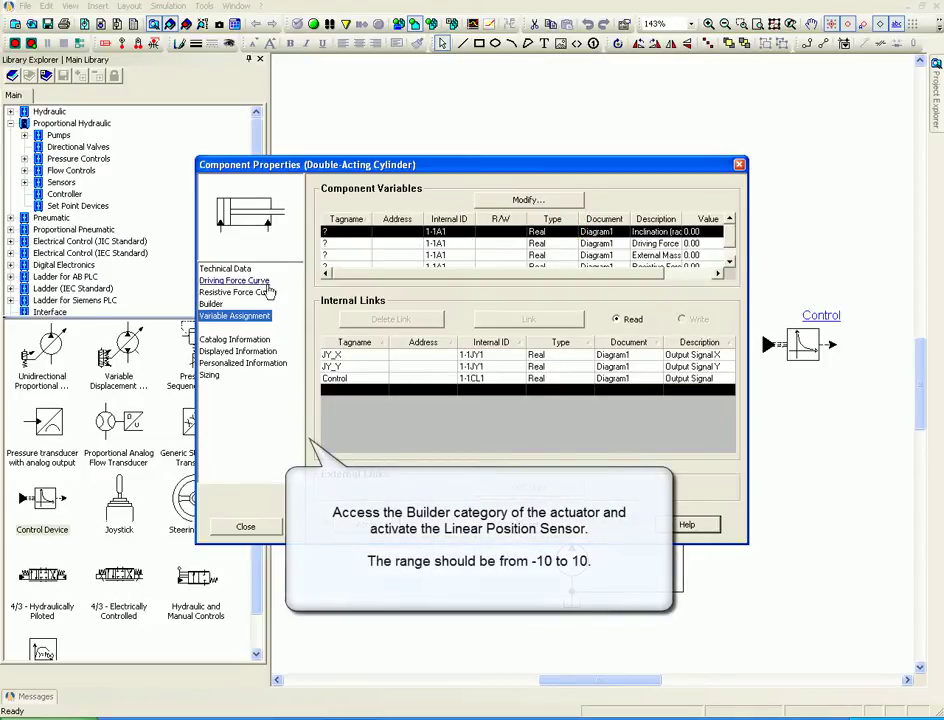
pyautogui.click(211, 305)
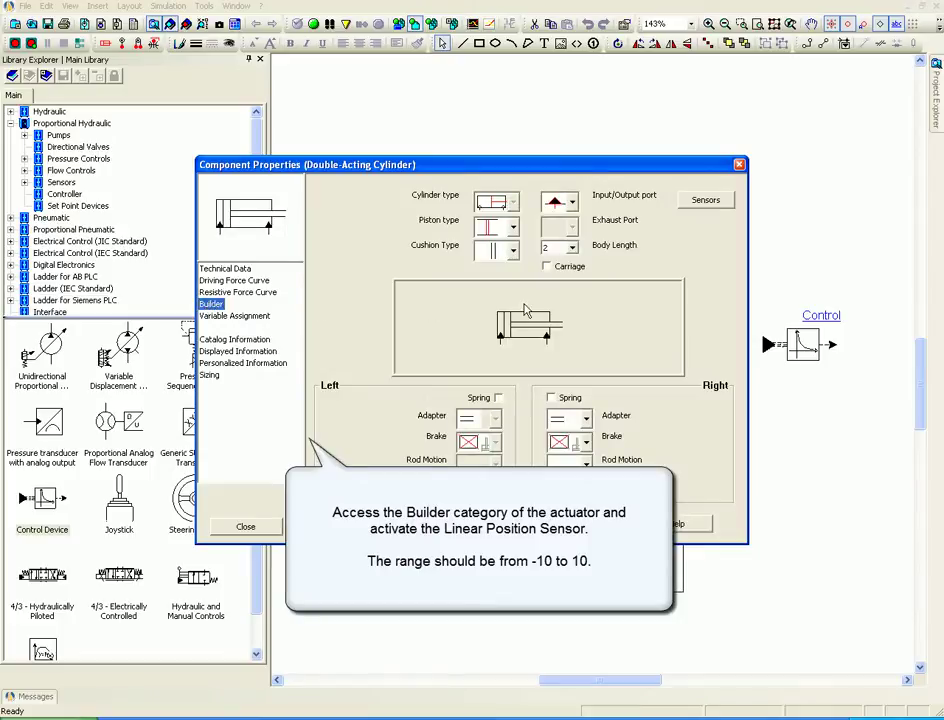
pyautogui.click(707, 204)
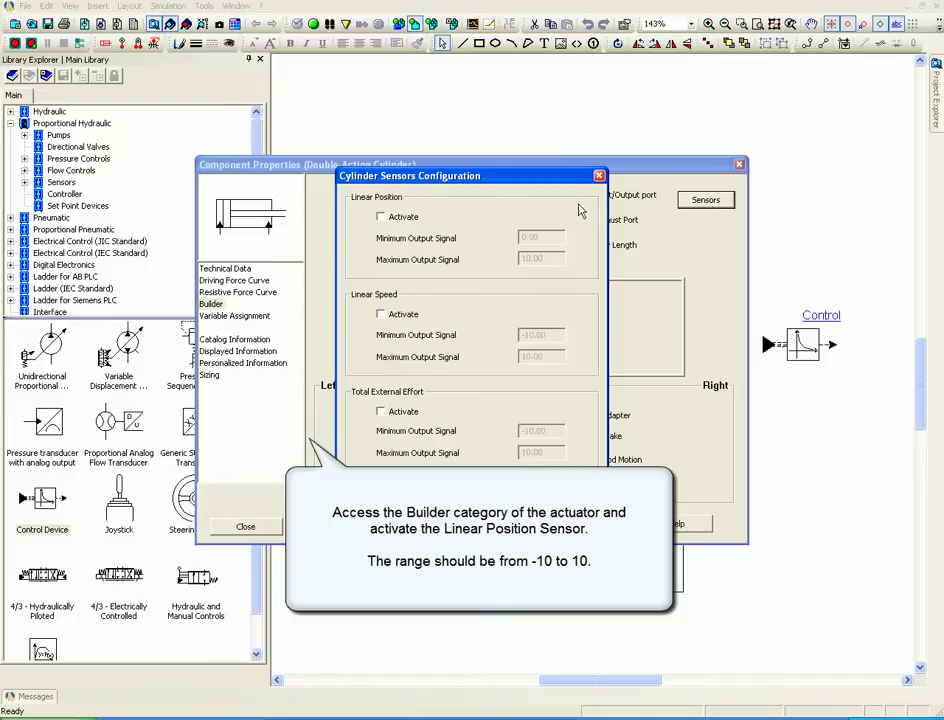
pyautogui.click(380, 217)
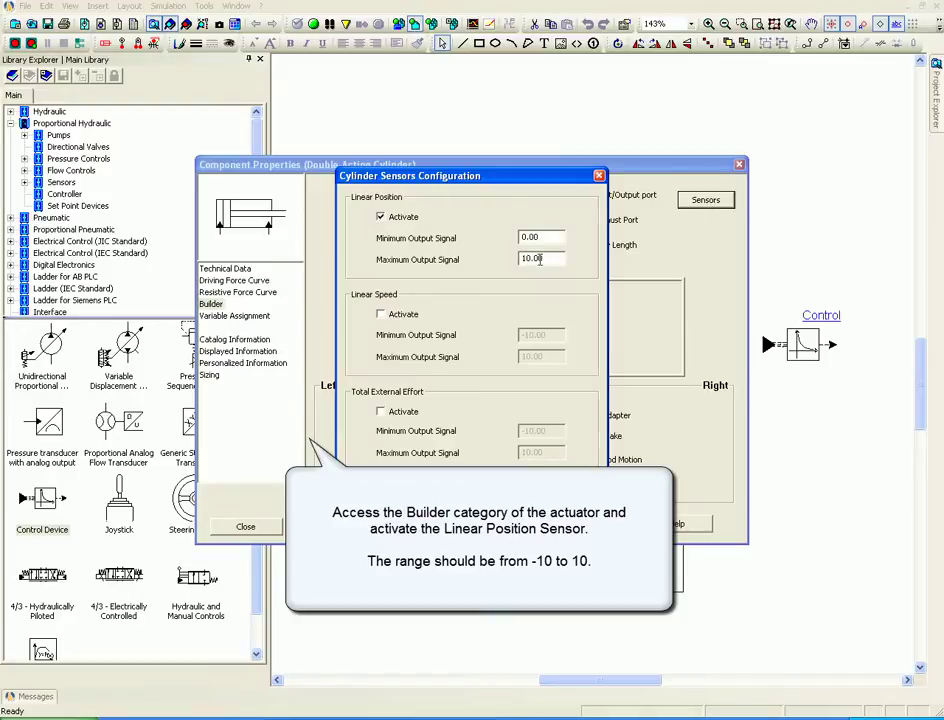
pyautogui.moveTo(545, 237); pyautogui.dragTo(512, 244)
pyautogui.write('-10')
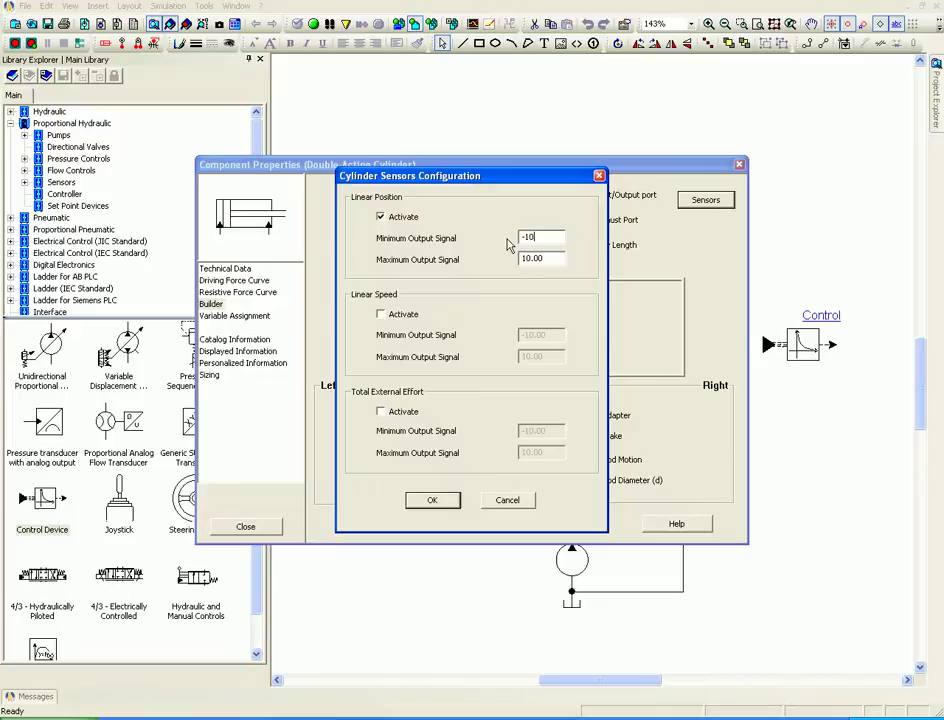
pyautogui.click(428, 502)
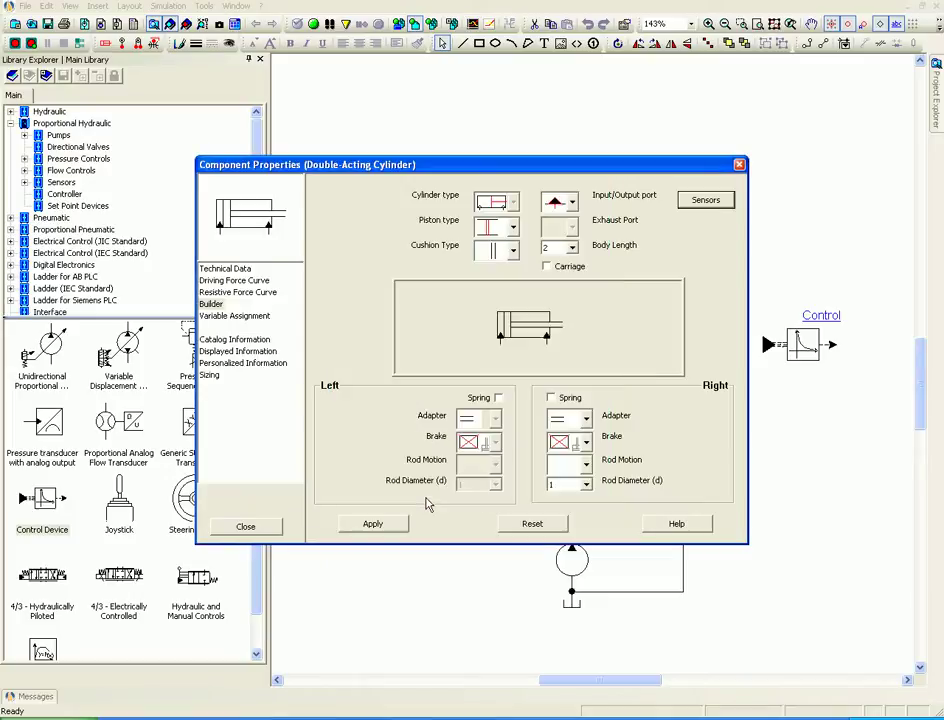
pyautogui.click(378, 529)
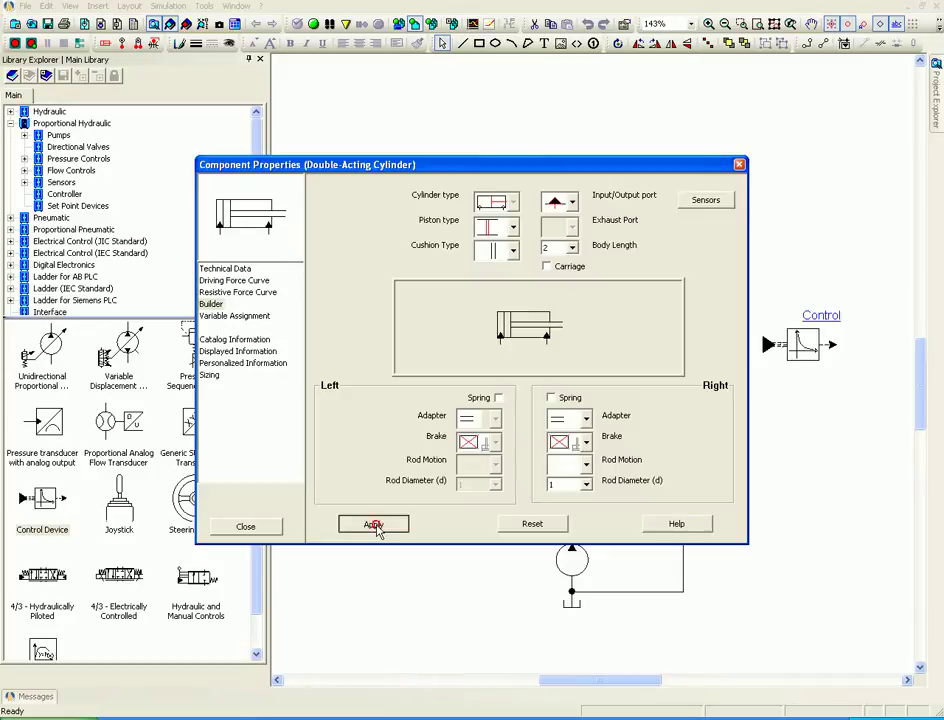
pyautogui.click(246, 527)
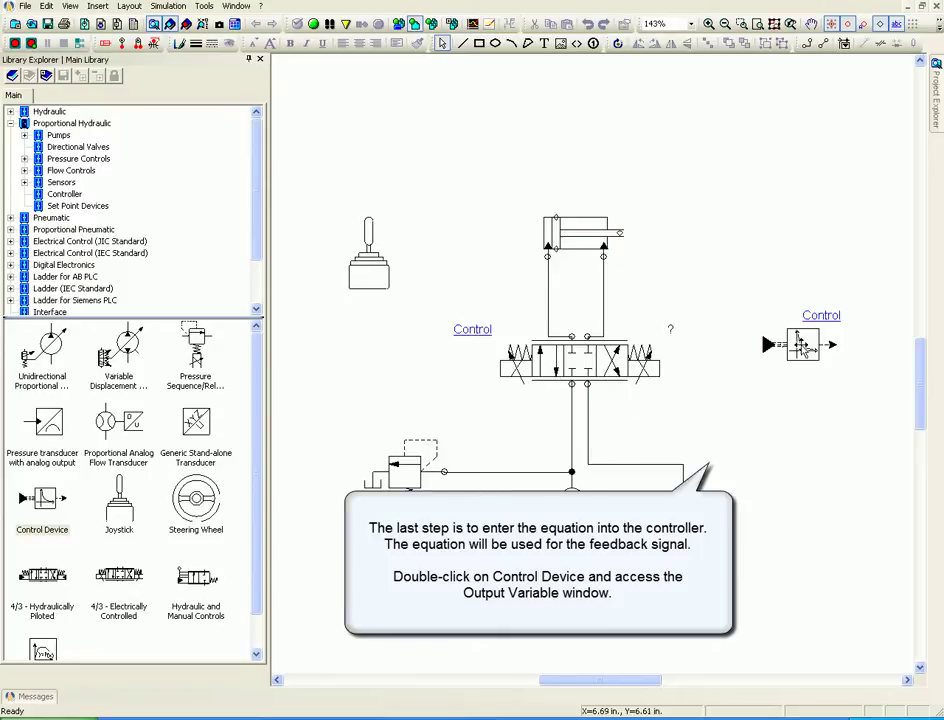
# Replace the control device's output 0 with 1-1JY1.JY_X - 1-1A1.POSITION and apply it.
pyautogui.doubleClick(803, 345)
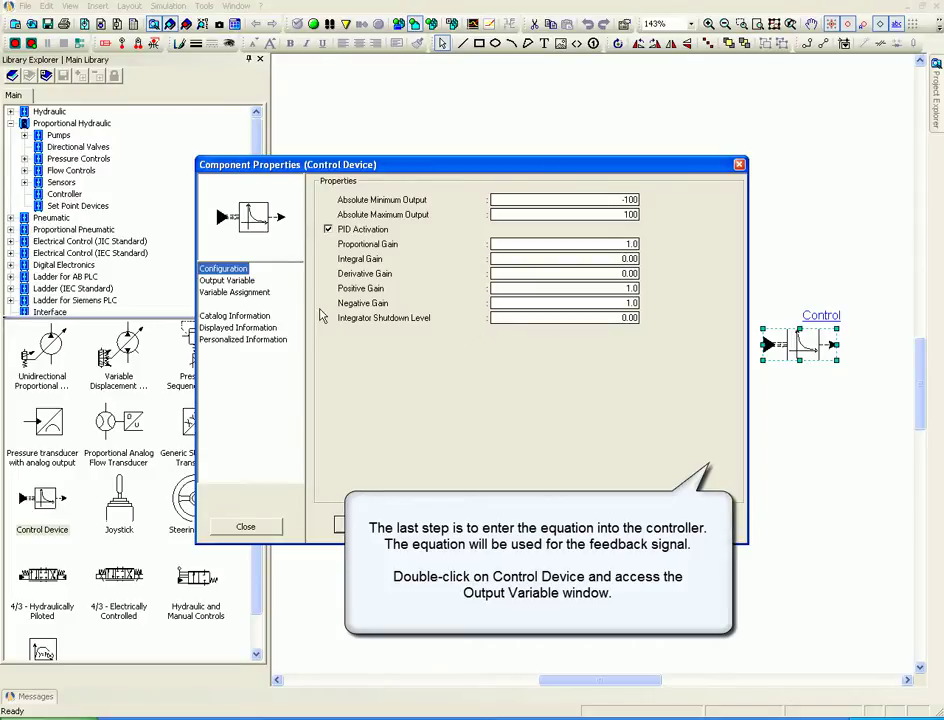
pyautogui.click(228, 283)
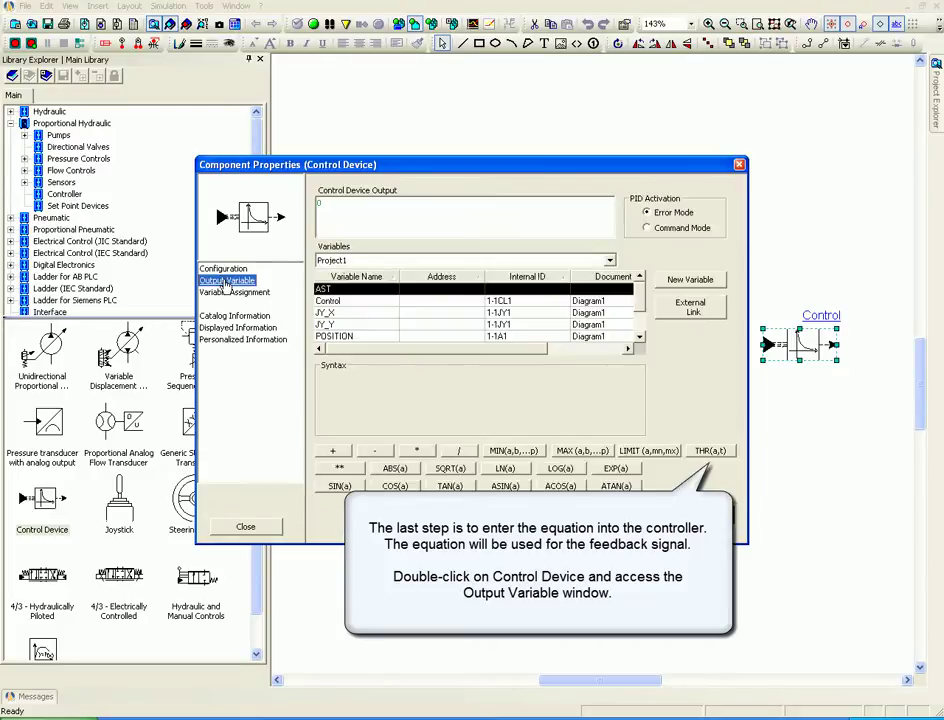
pyautogui.doubleClick(333, 204)
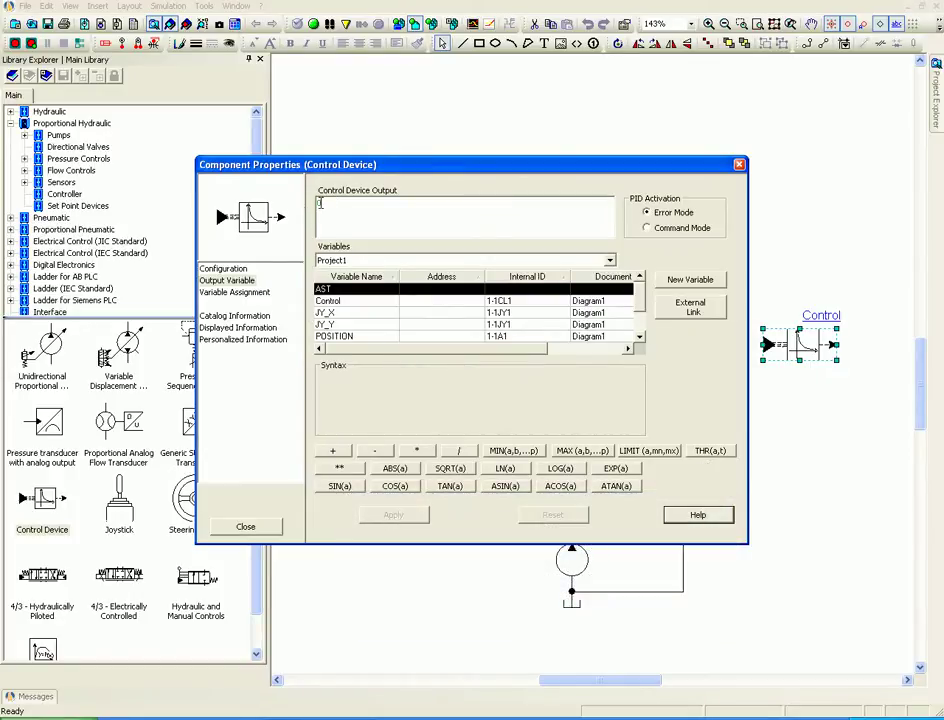
pyautogui.press('Delete')
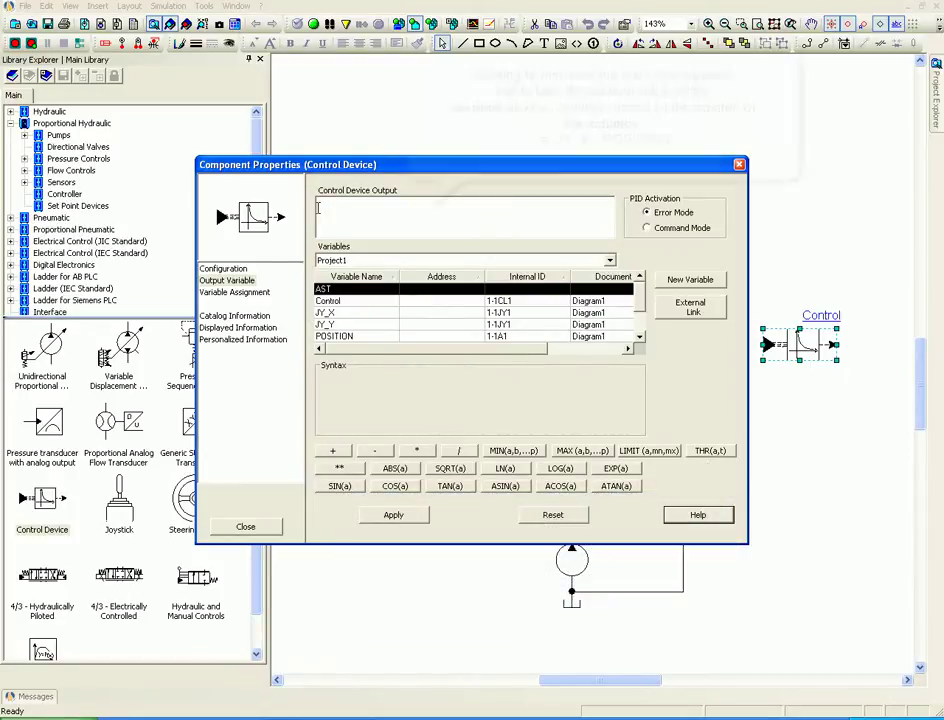
pyautogui.doubleClick(436, 314)
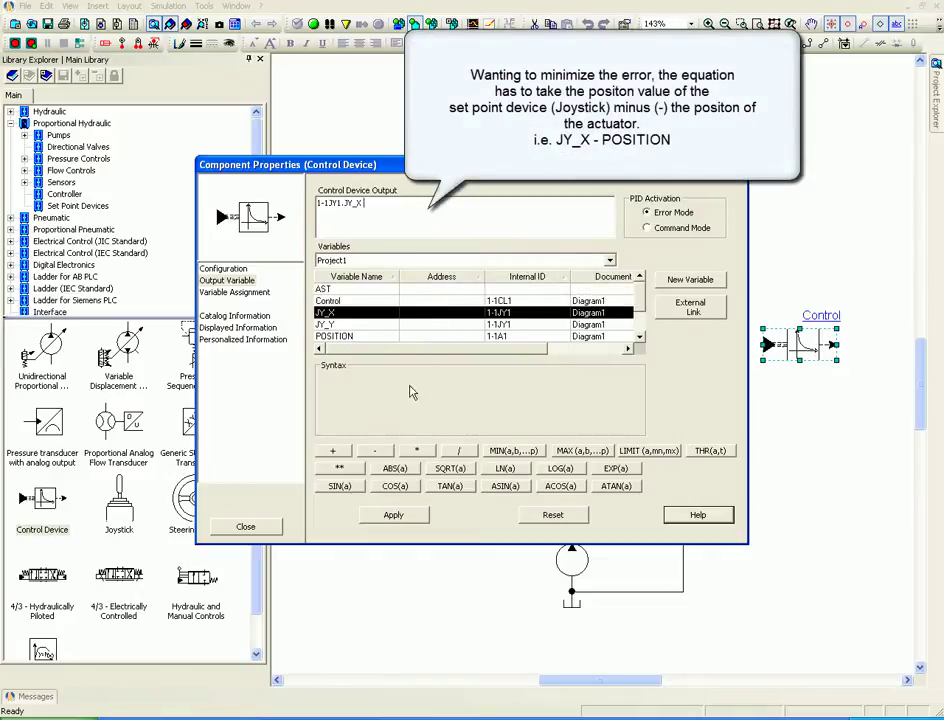
pyautogui.click(376, 451)
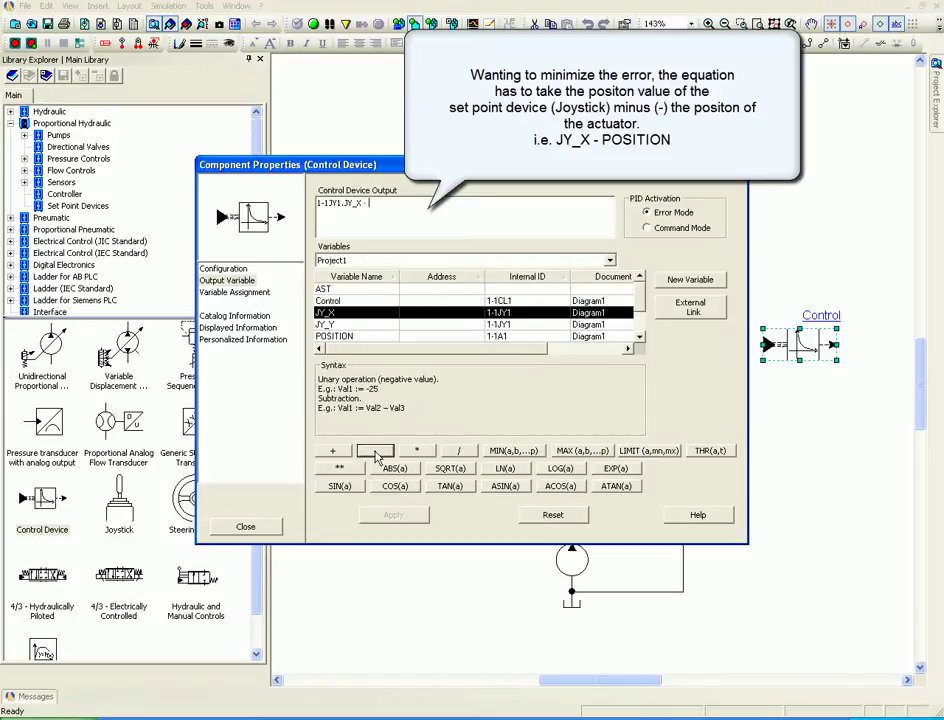
pyautogui.doubleClick(427, 336)
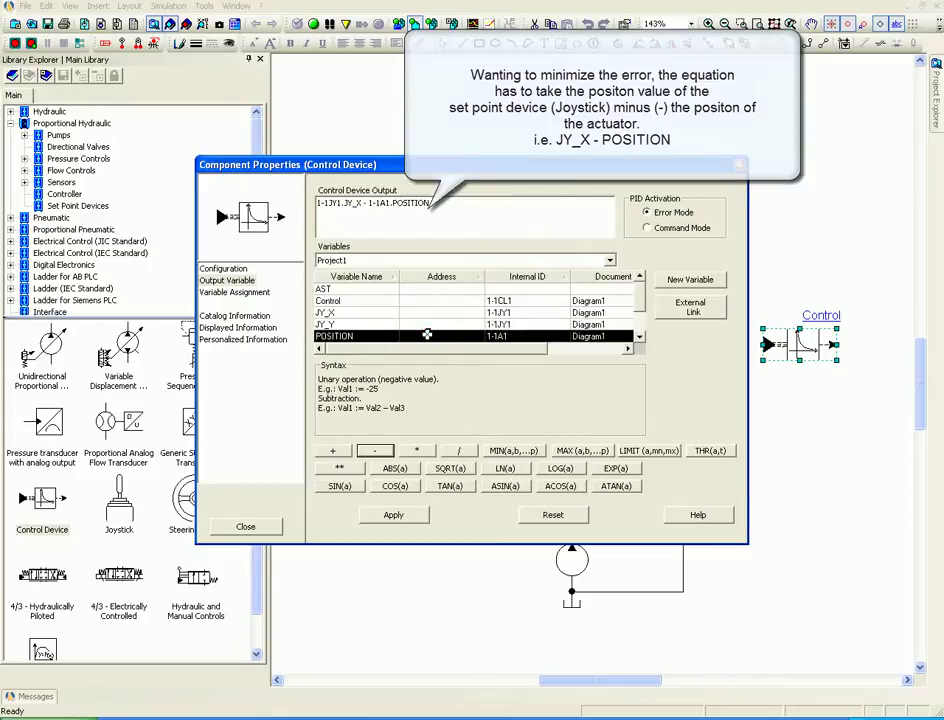
pyautogui.click(393, 516)
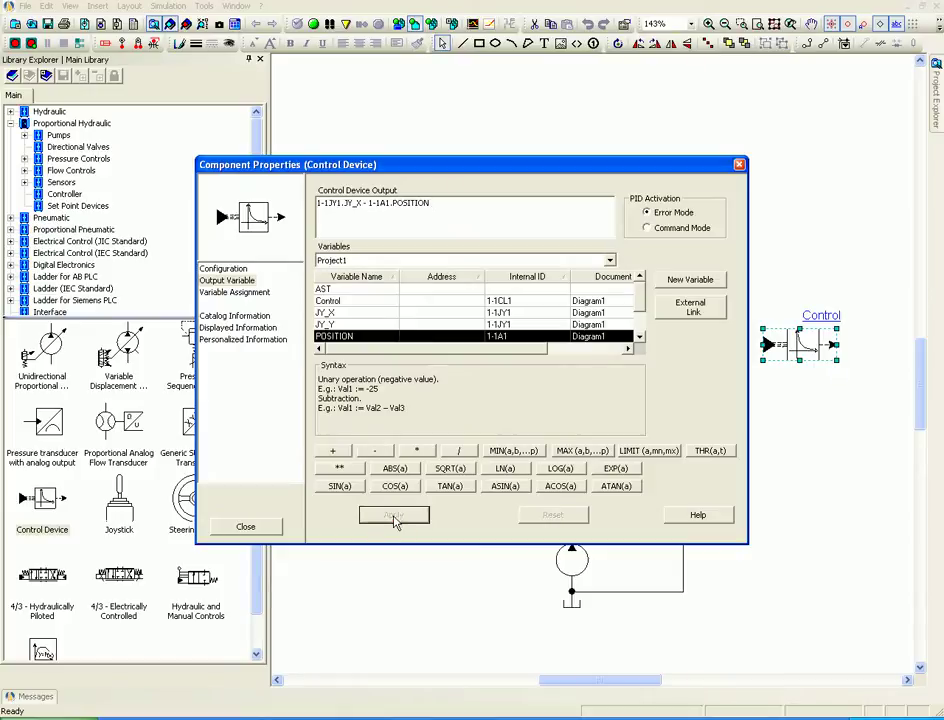
pyautogui.click(246, 528)
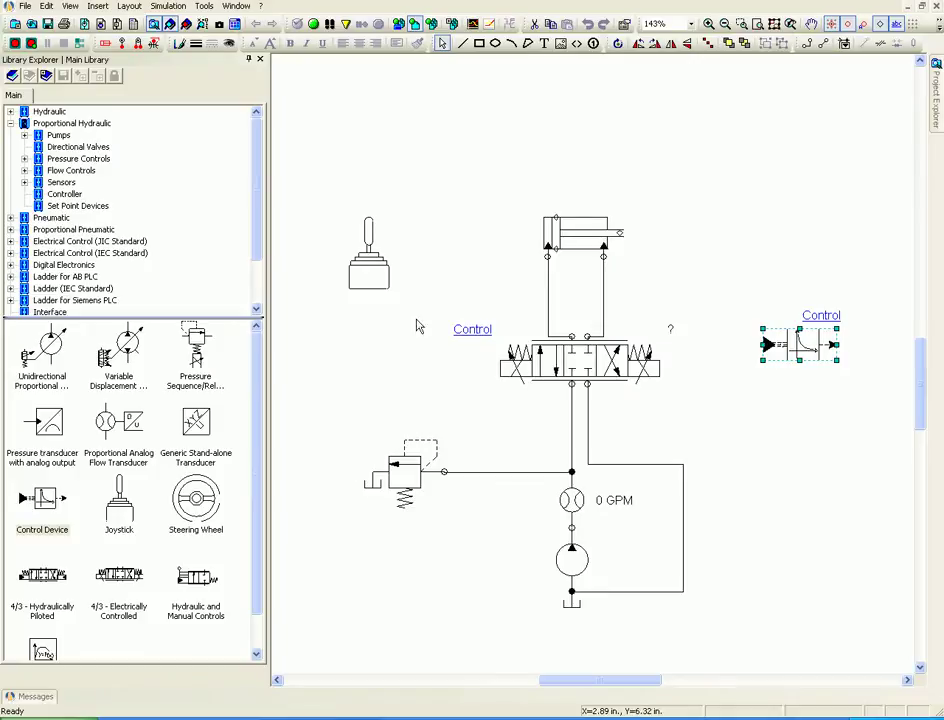
# Run Normal Simulation, drive the joystick to X 10, then move the knob back toward centre.
pyautogui.click(313, 23)
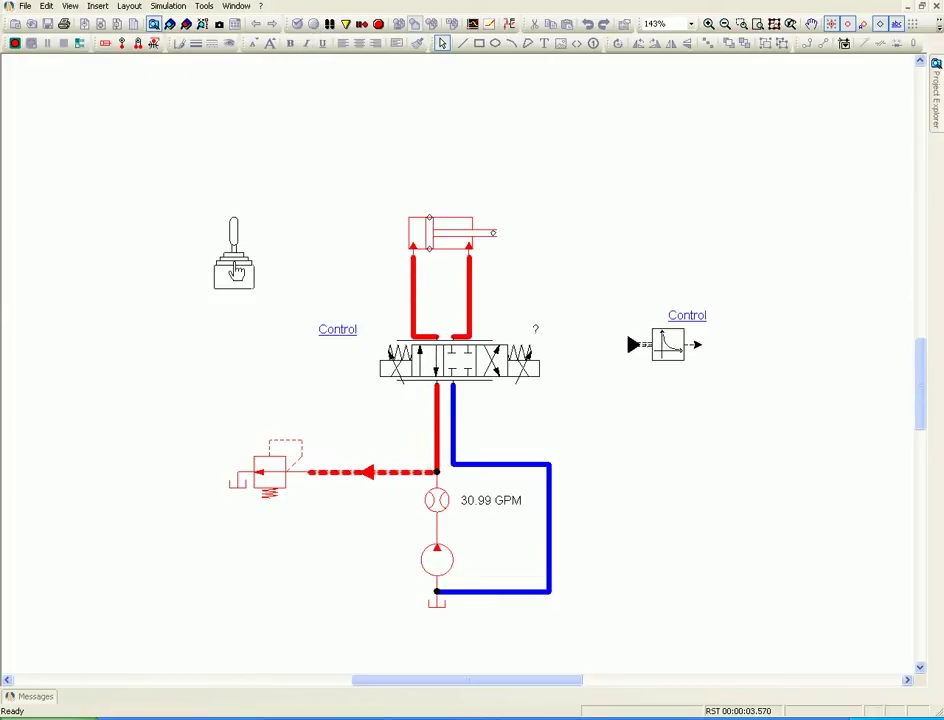
pyautogui.click(235, 266)
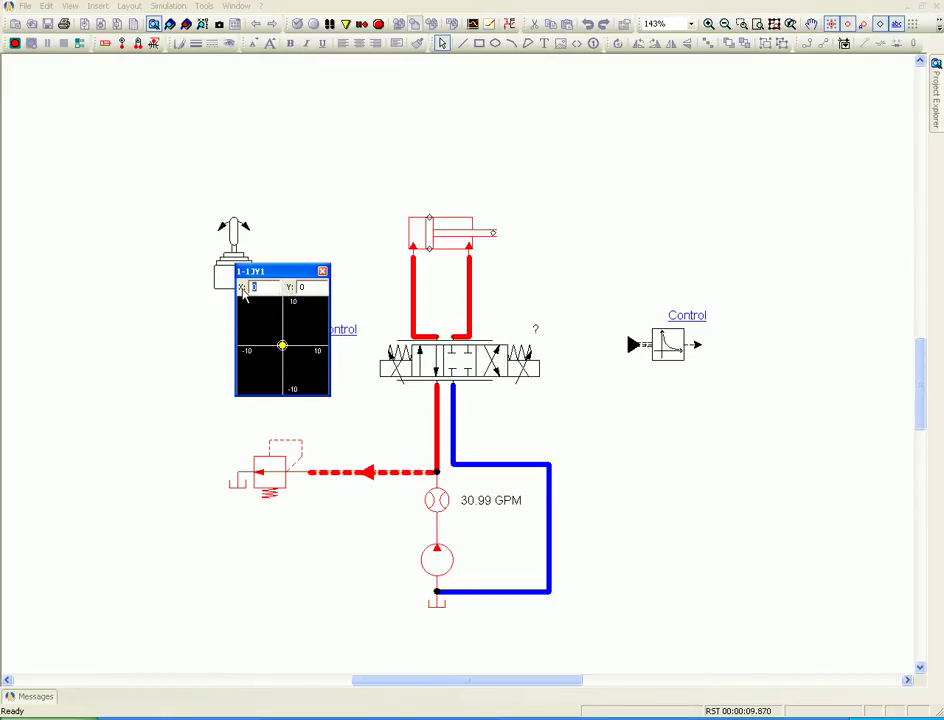
pyautogui.write('10')
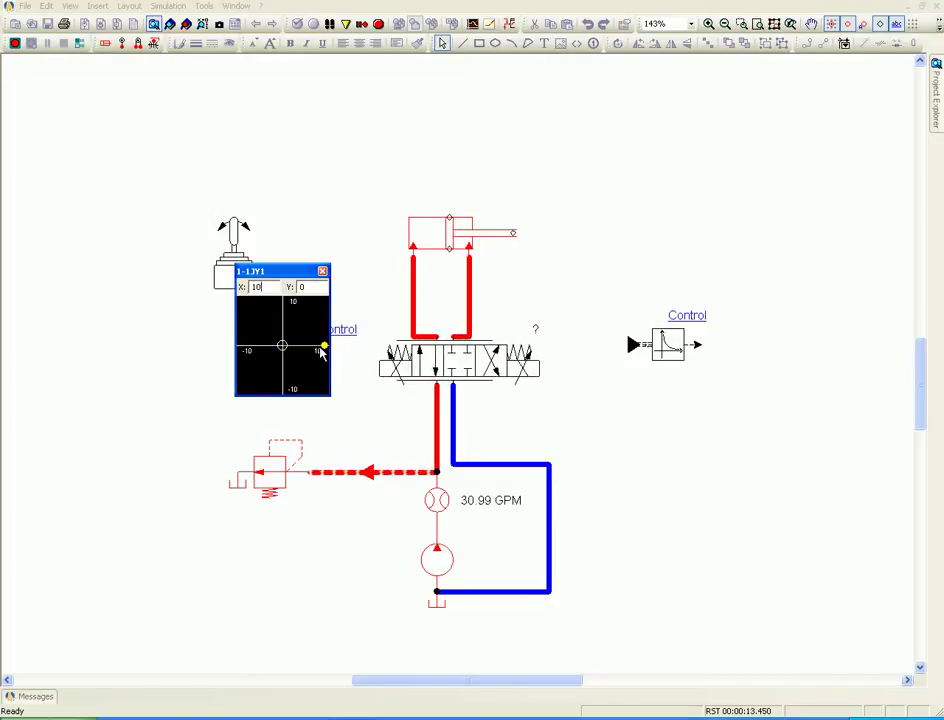
pyautogui.moveTo(324, 346)
pyautogui.mouseDown()
pyautogui.moveTo(241, 350)
pyautogui.moveTo(323, 345)
pyautogui.mouseUp()
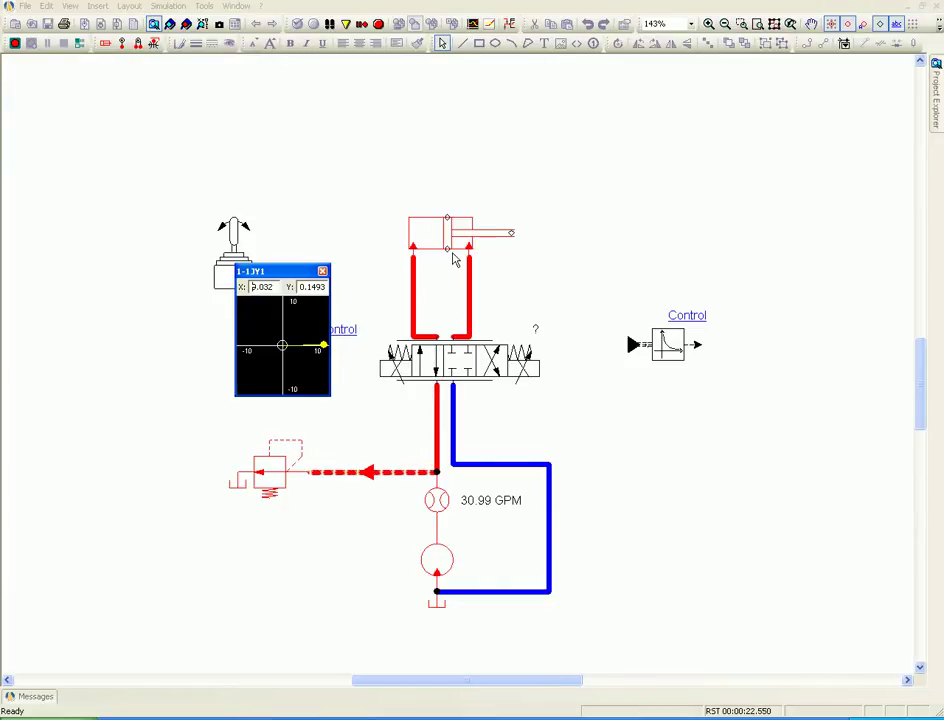
pyautogui.moveTo(322, 345)
pyautogui.mouseDown()
pyautogui.moveTo(241, 350)
pyautogui.moveTo(322, 346)
pyautogui.mouseUp()
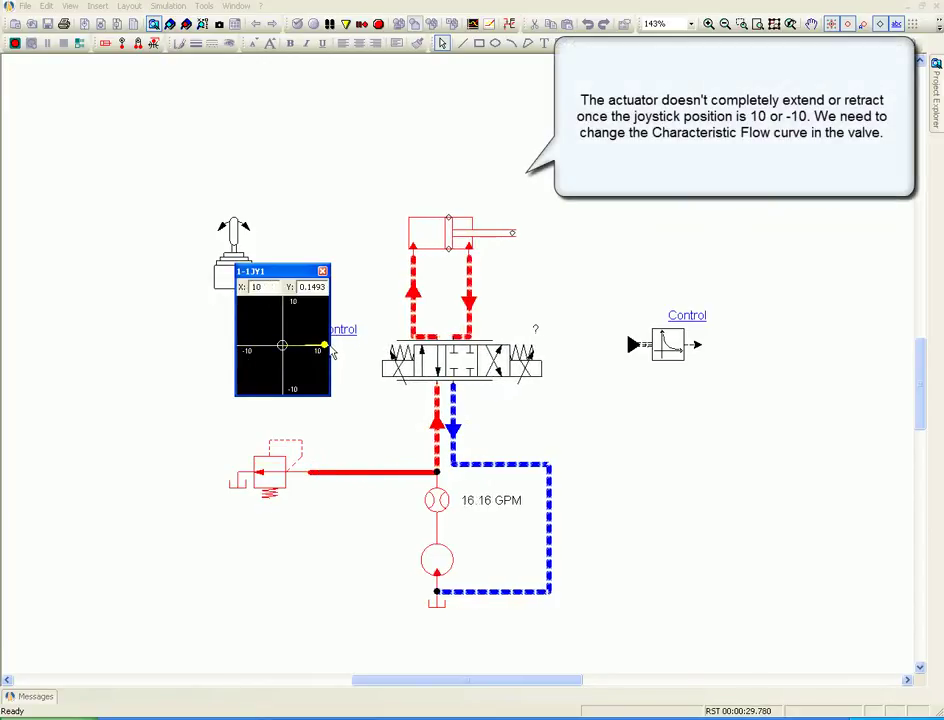
# Set the joystick X position to 5 and close the joystick window.
pyautogui.click(241, 287)
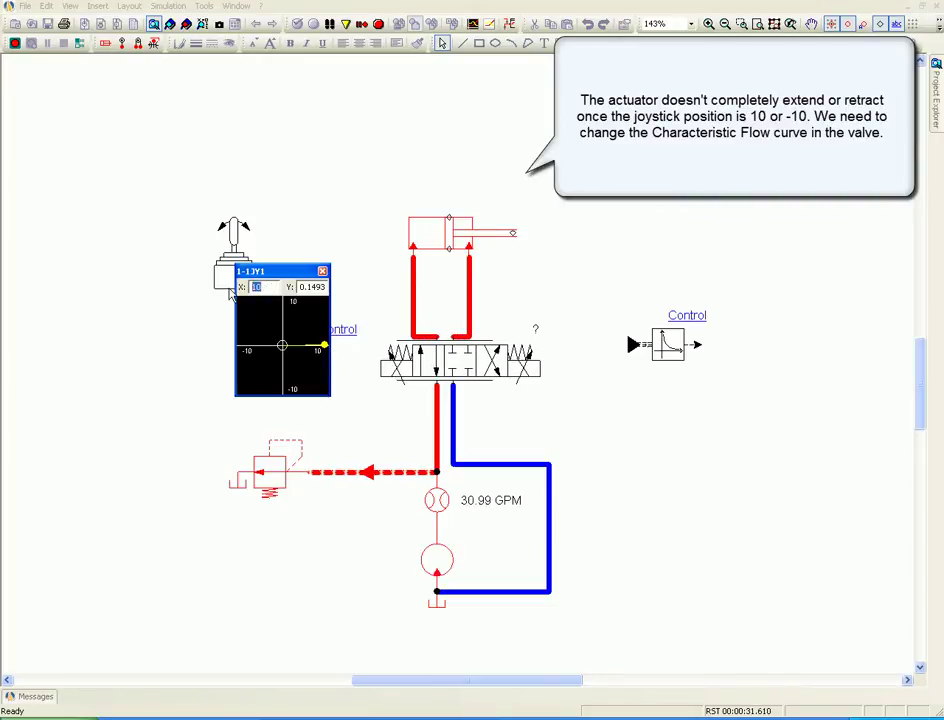
pyautogui.write('5')
pyautogui.press('Return')
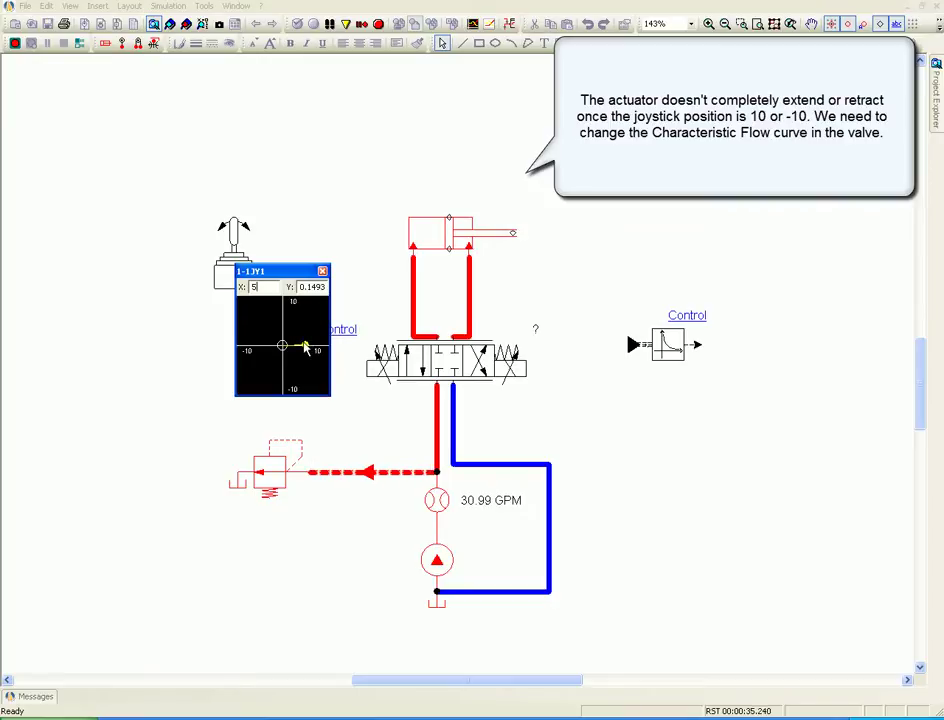
pyautogui.click(322, 272)
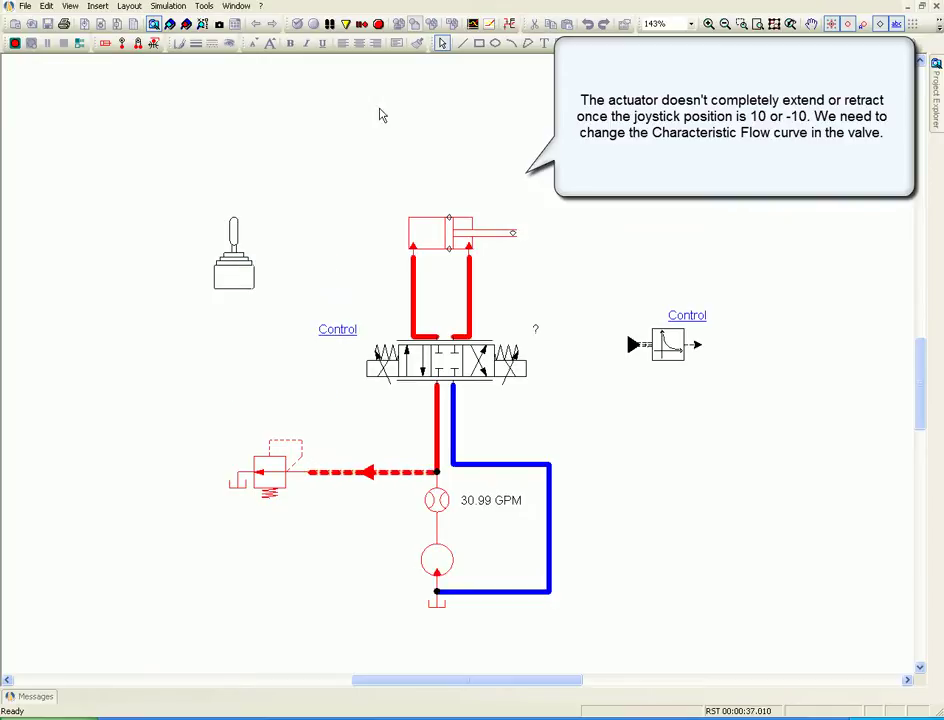
# Stop the simulation and bring up the proportional valve's flow characteristic curves.
pyautogui.click(381, 25)
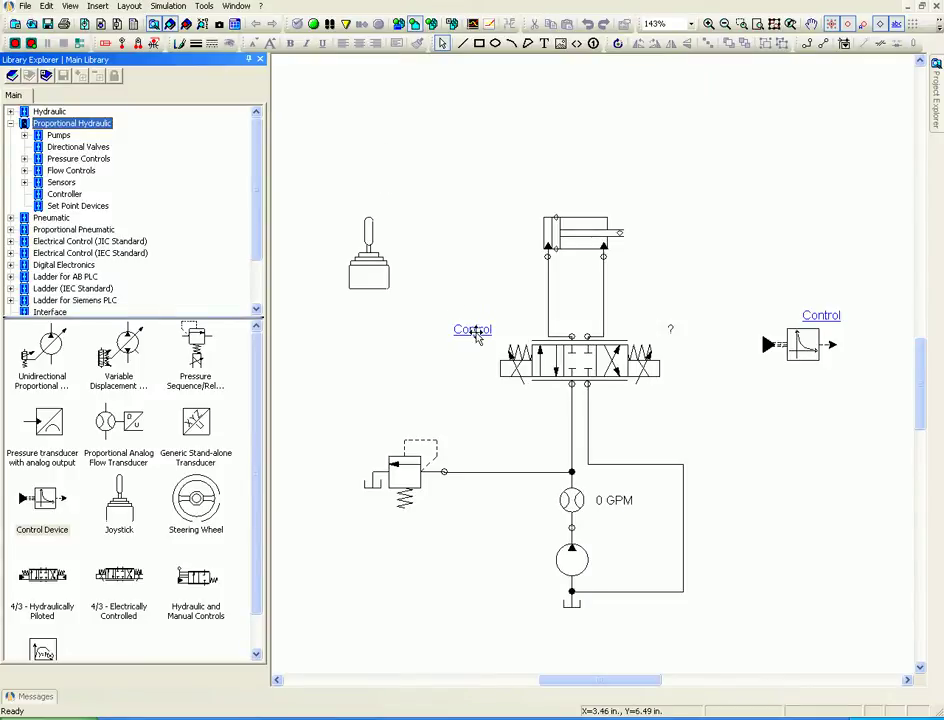
pyautogui.click(588, 371)
pyautogui.doubleClick(588, 371)
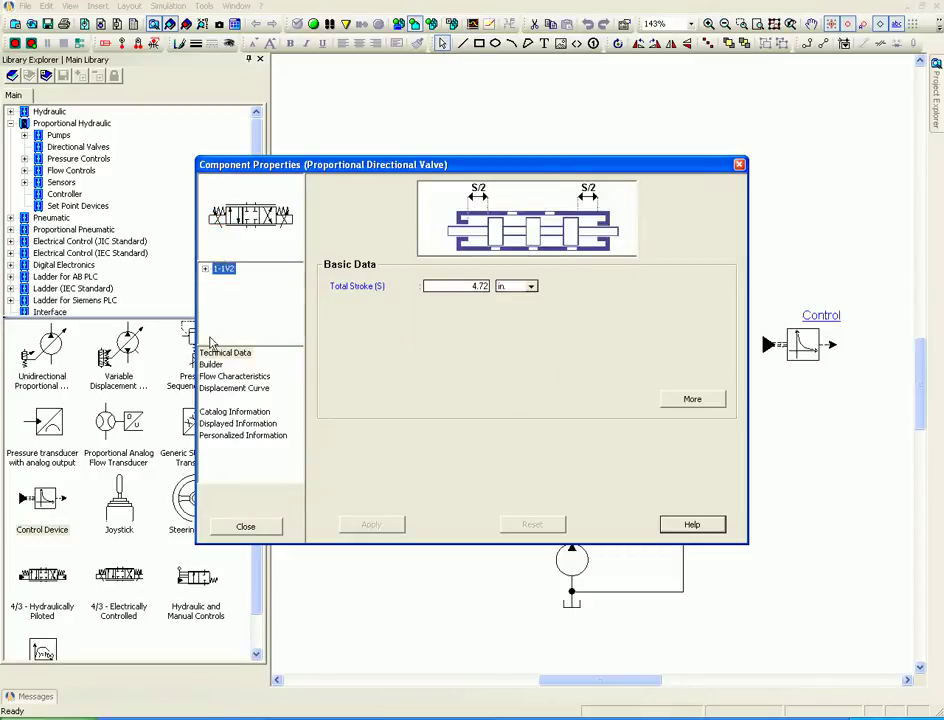
pyautogui.click(228, 377)
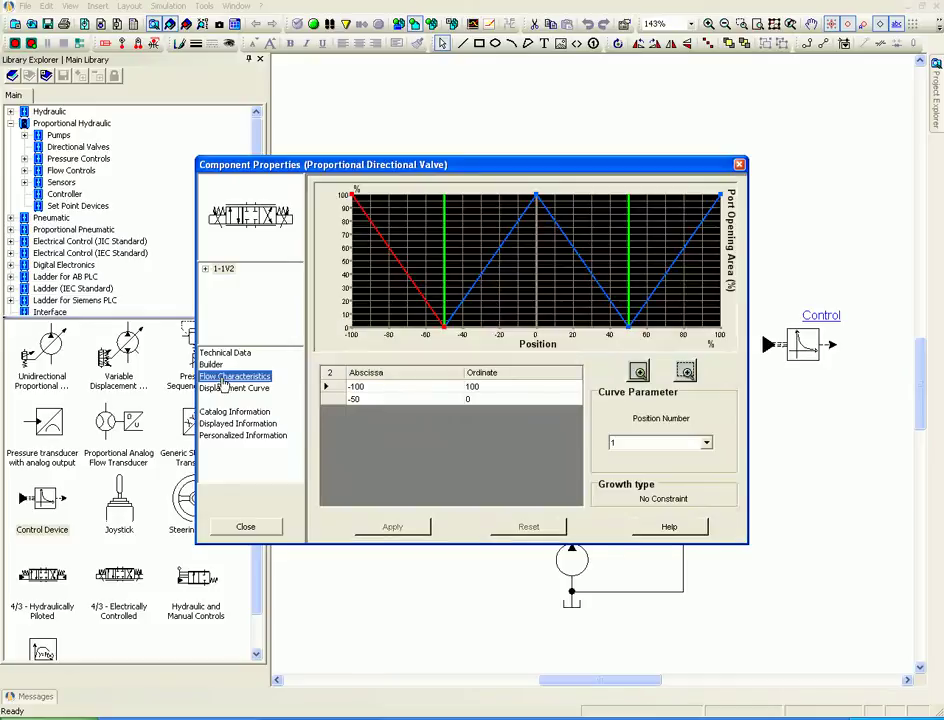
# Move the zero-flow curve points at positions -50 and 50 to 0 and apply the curves.
pyautogui.click(453, 327)
pyautogui.moveTo(460, 338); pyautogui.dragTo(538, 338)
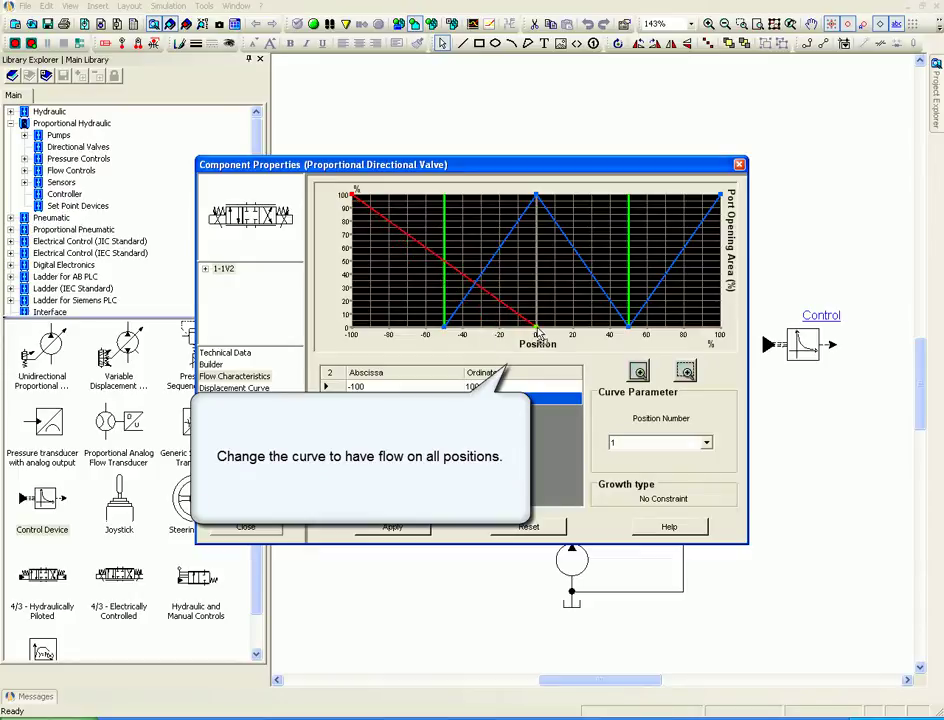
pyautogui.click(630, 326)
pyautogui.moveTo(630, 326); pyautogui.dragTo(538, 334)
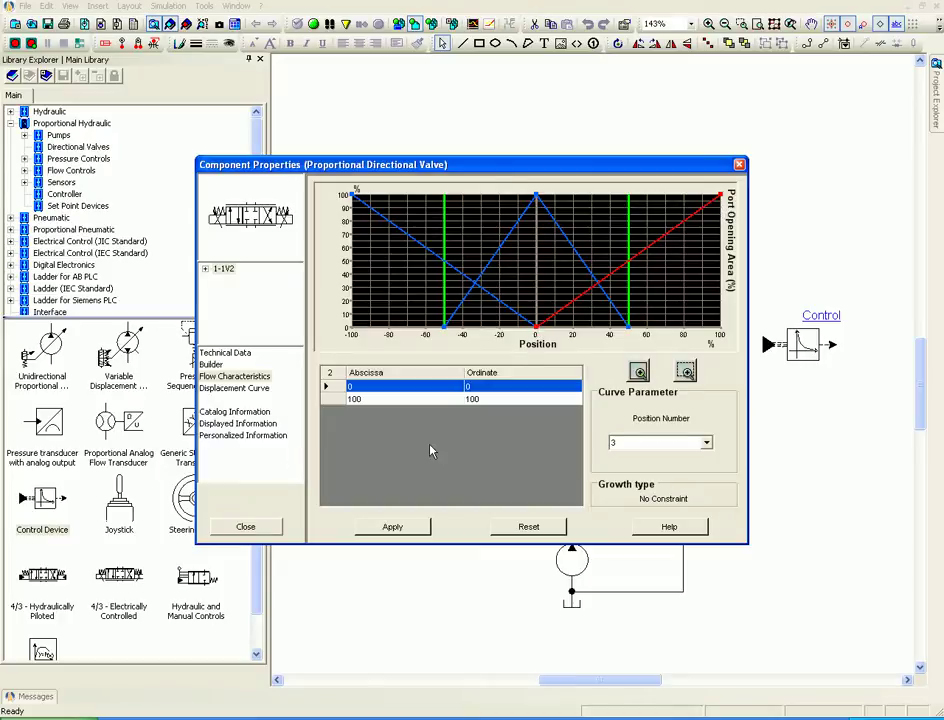
pyautogui.click(393, 530)
pyautogui.click(247, 528)
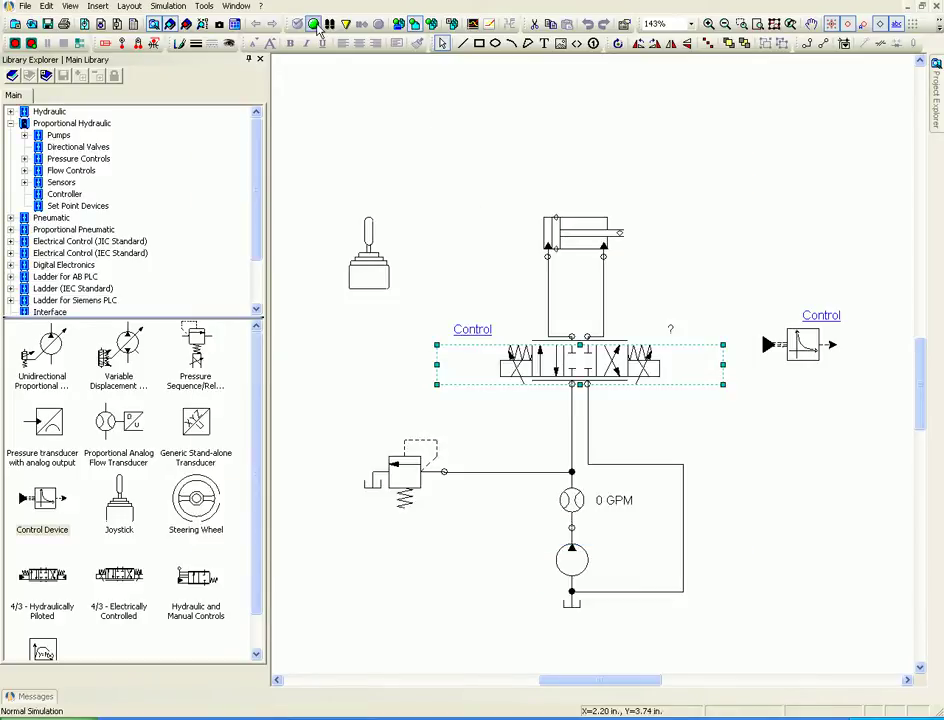
# Rerun the simulation, sweep the joystick right and left, then enter joystick X value -5.
pyautogui.click(315, 27)
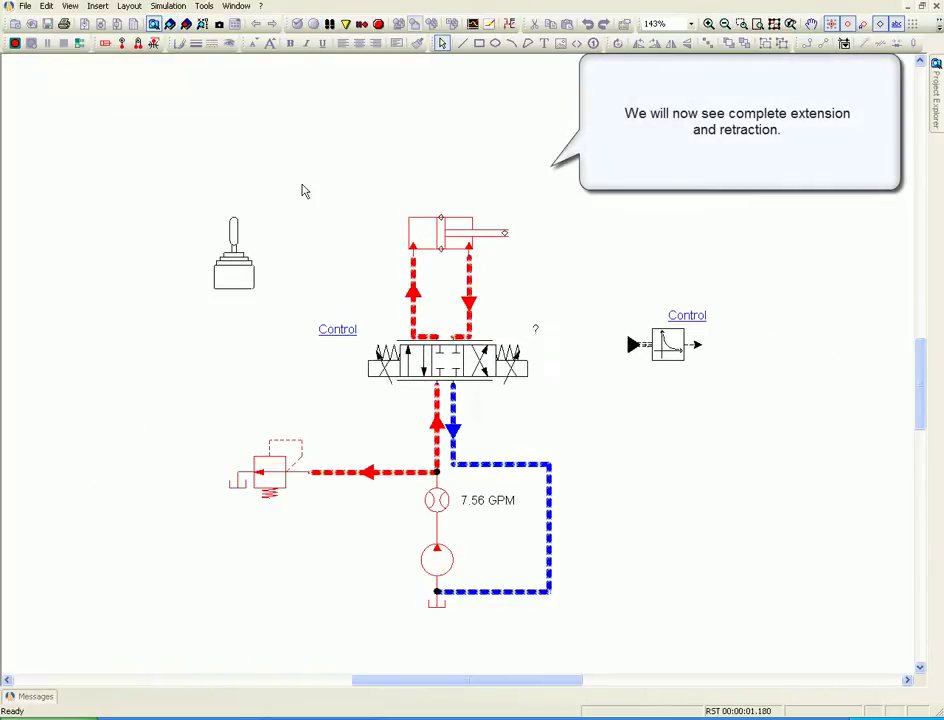
pyautogui.click(228, 265)
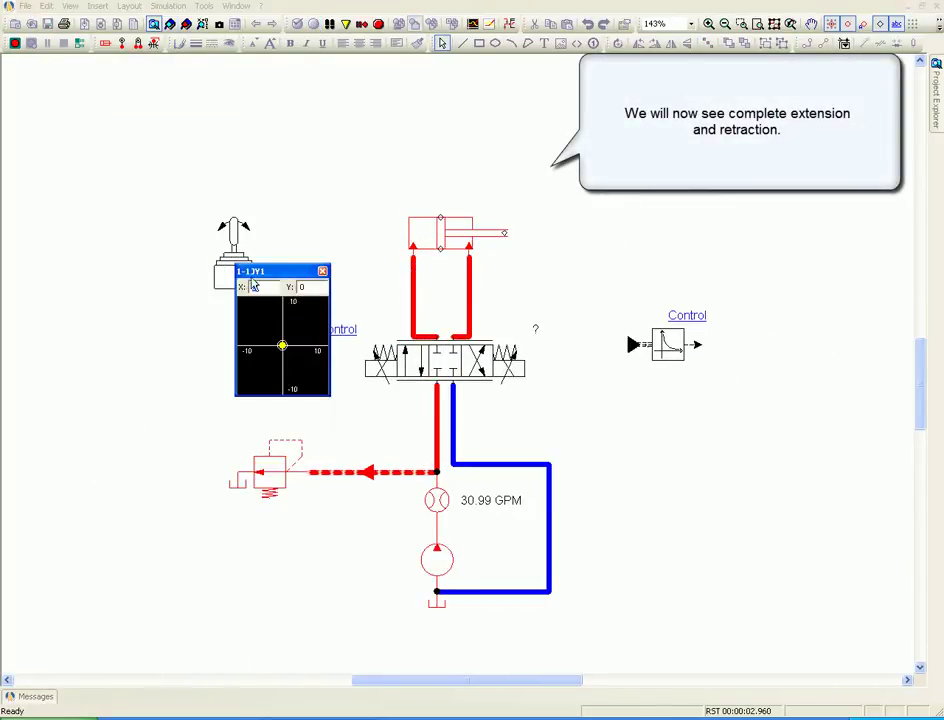
pyautogui.moveTo(281, 344); pyautogui.dragTo(245, 348)
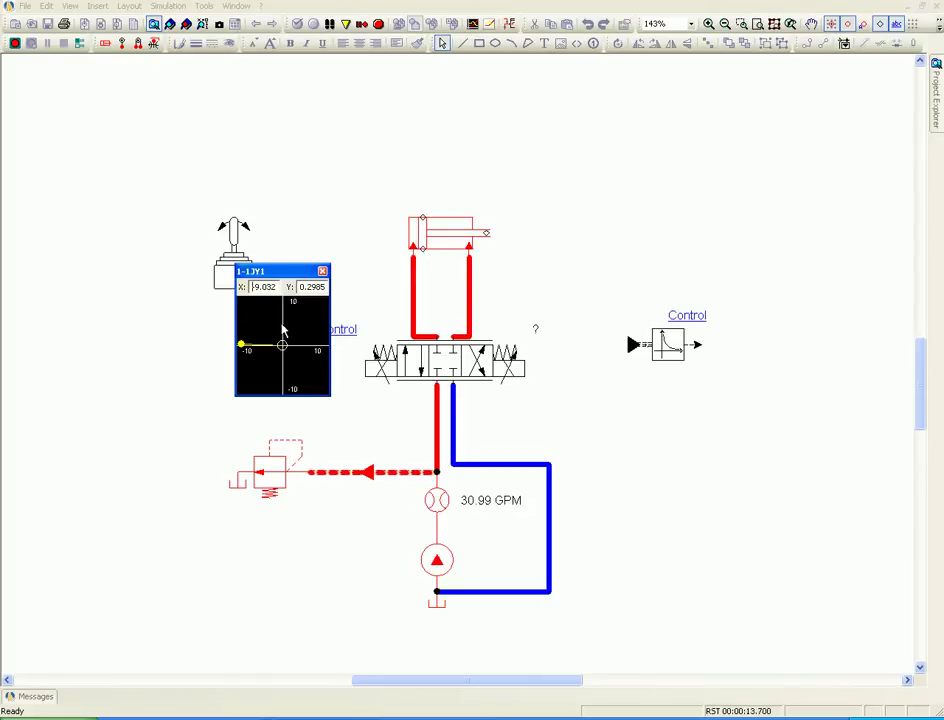
pyautogui.moveTo(246, 348); pyautogui.dragTo(244, 350)
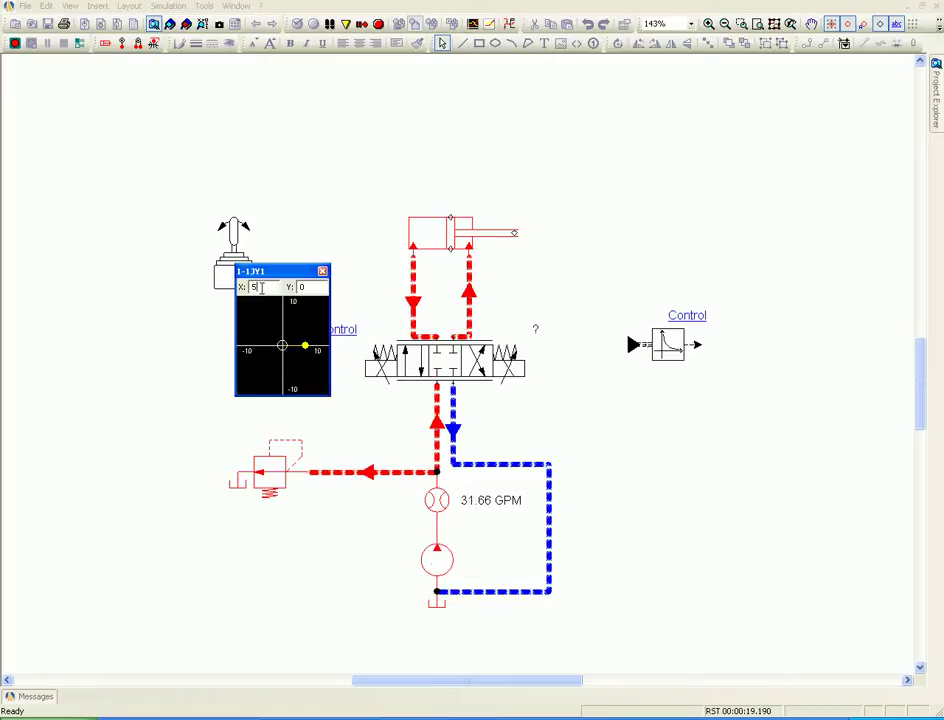
pyautogui.doubleClick(250, 288)
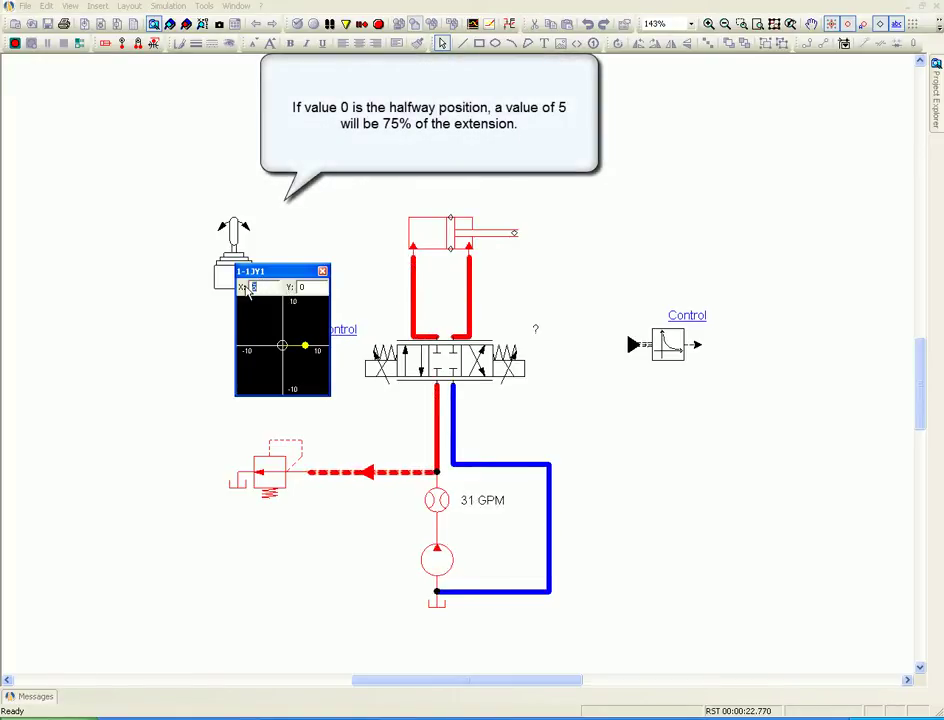
pyautogui.write('-5')
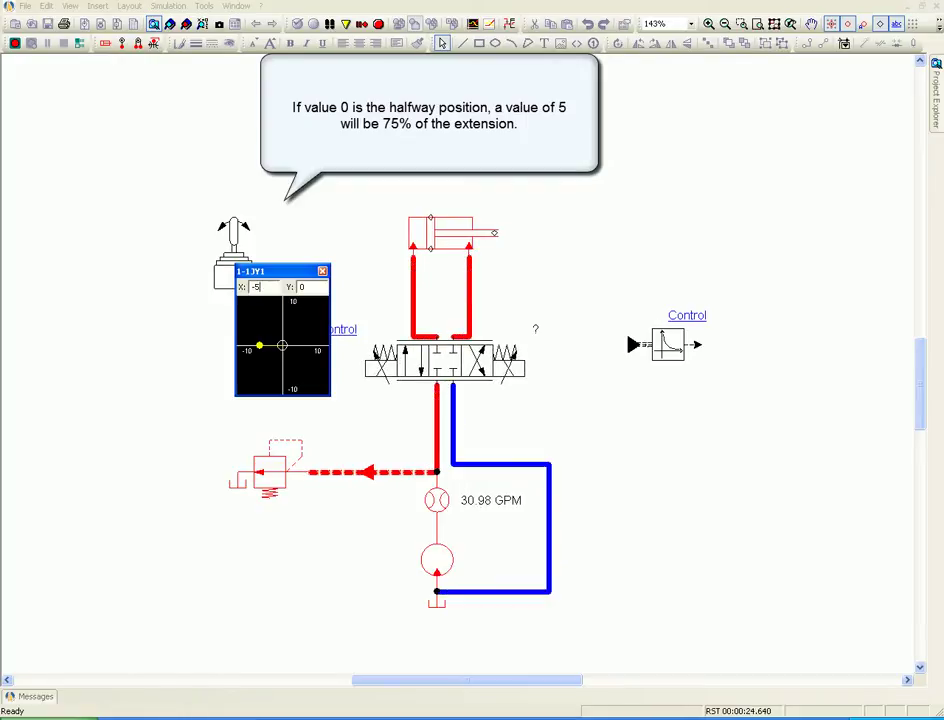